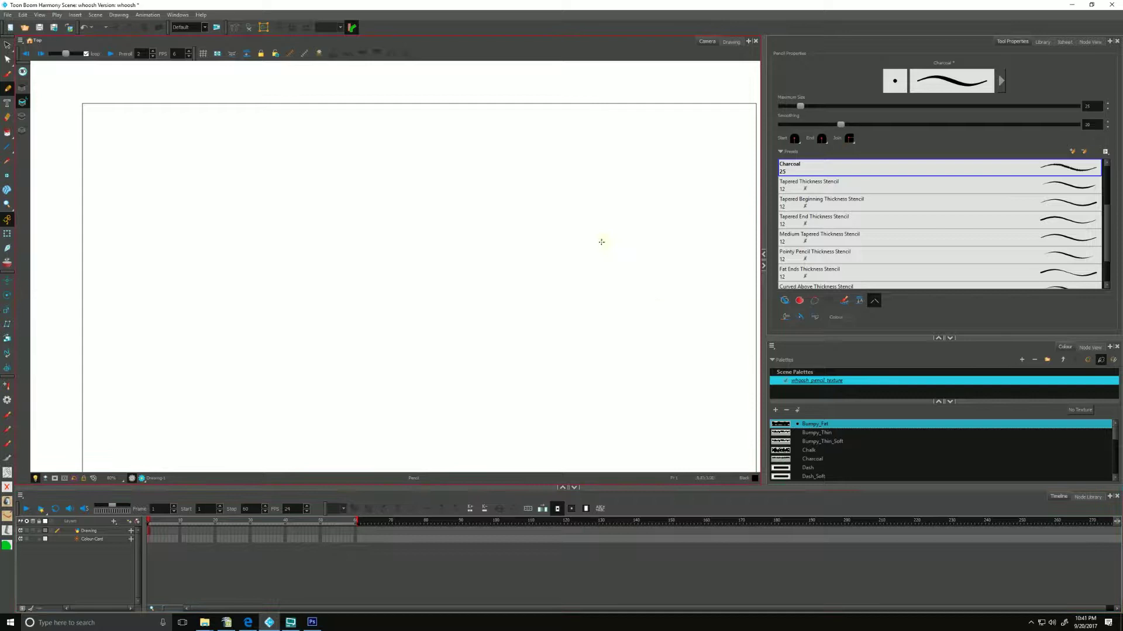
- Raise the Charcoal-based pencil's Maximum Size to 30.8 and zoom in on the canvas
left_click(9, 90)
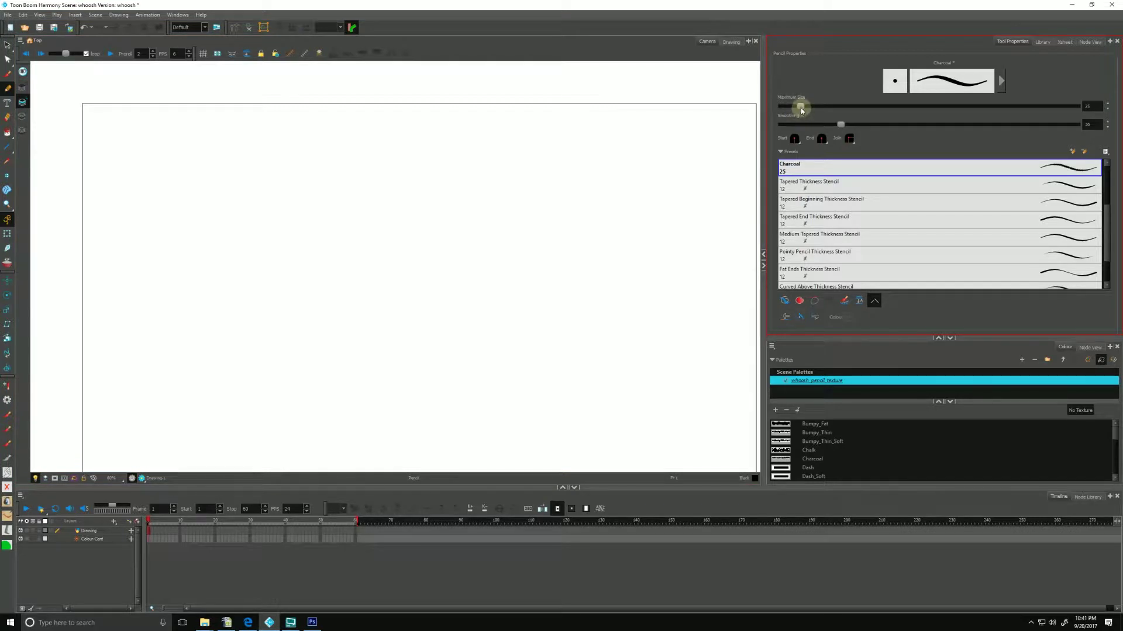
mouse_move(805, 107)
left_mouse_down()
mouse_move(858, 125)
mouse_move(804, 108)
left_mouse_up()
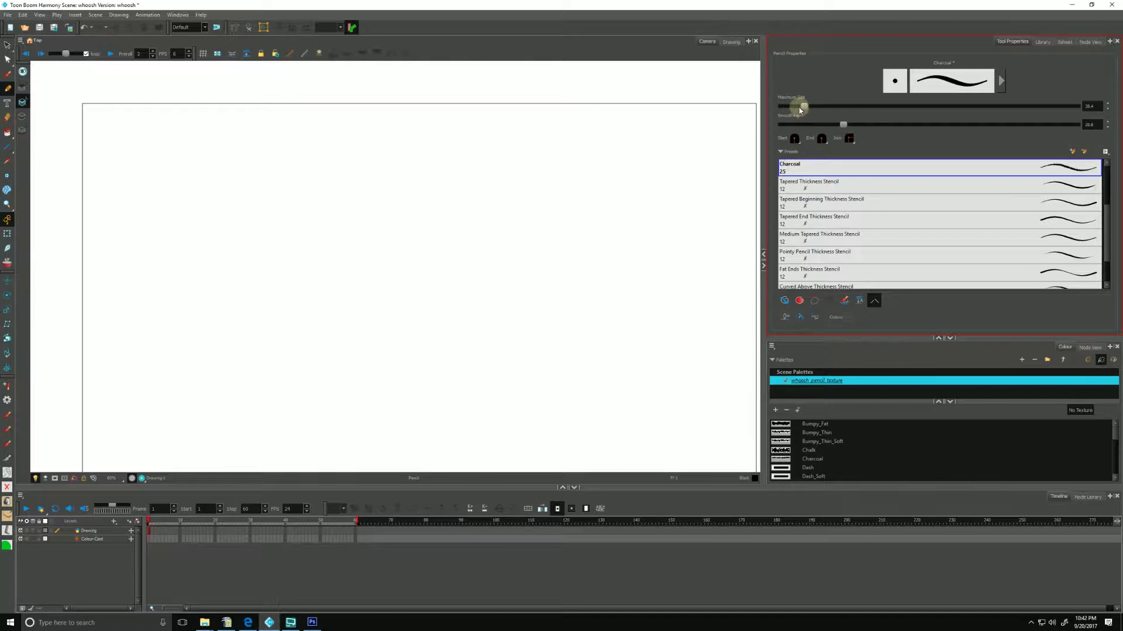
key("alt+z")
left_click(494, 225)
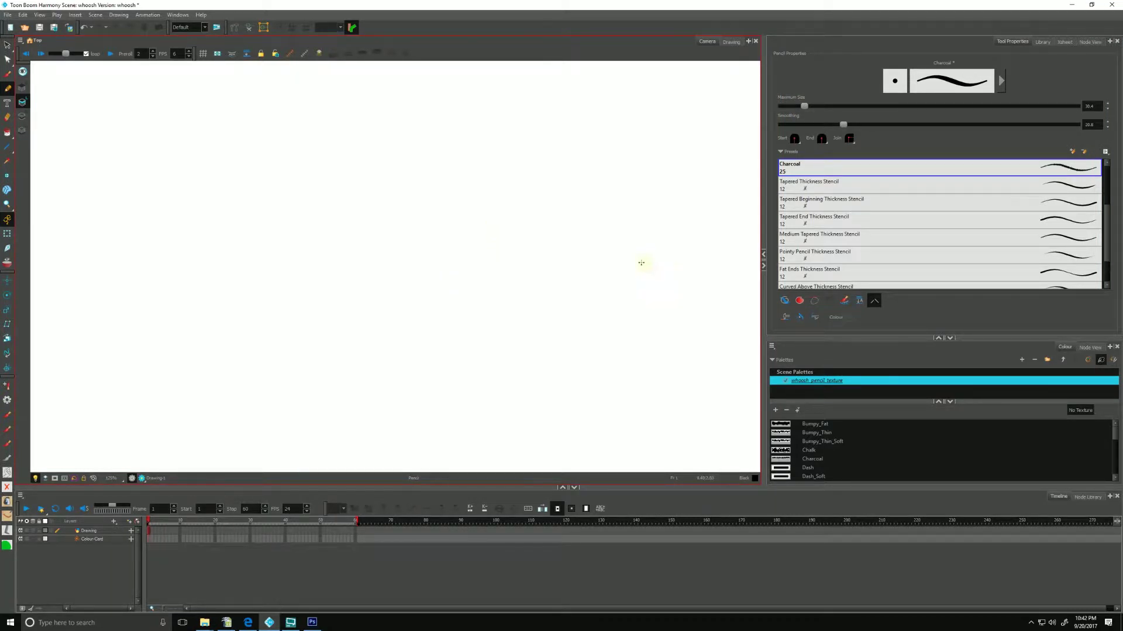
scroll(1093, 186, "up", 5)
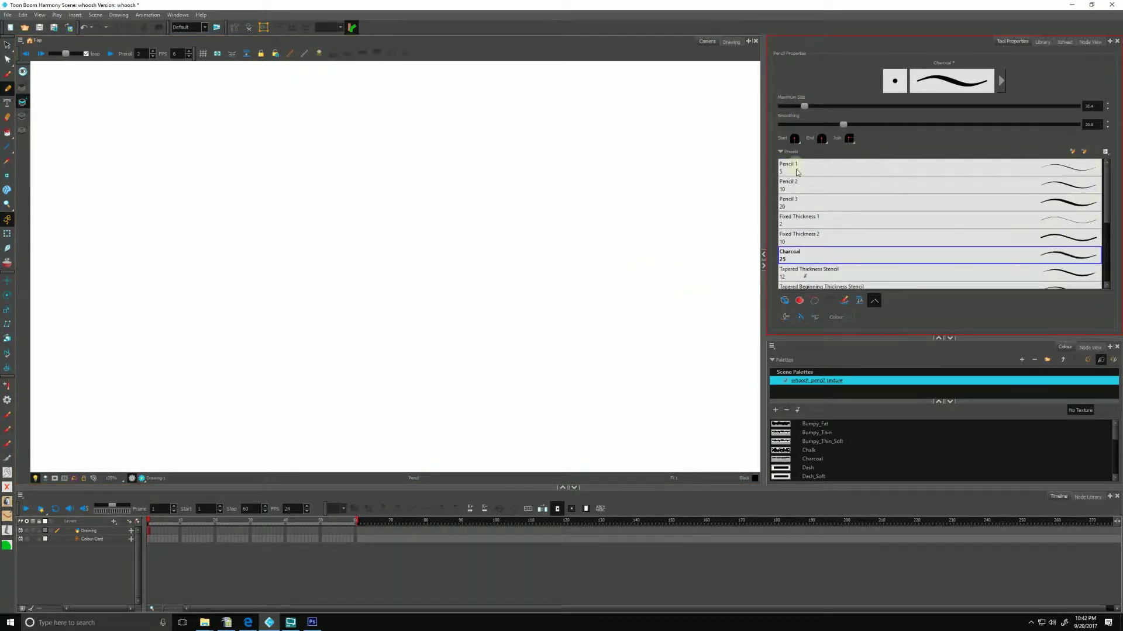
- Draw a long Pencil 3 stroke, then drag its points and handles into a steeper right hump
left_click(792, 202)
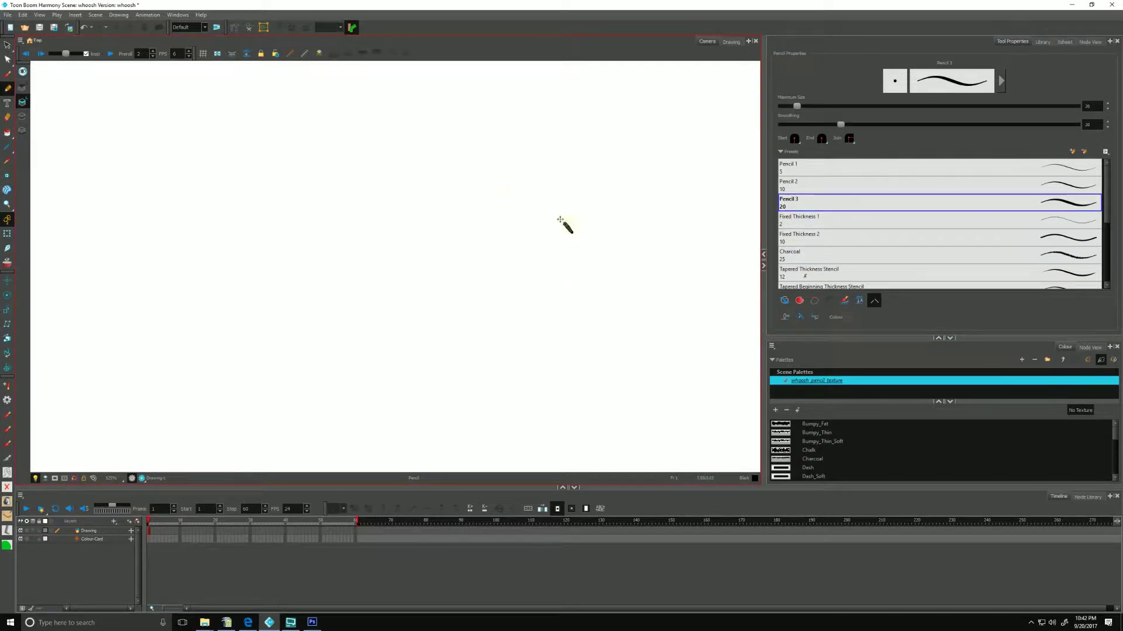
mouse_move(572, 233)
left_mouse_down()
mouse_move(436, 175)
mouse_move(257, 217)
mouse_move(140, 165)
left_mouse_up()
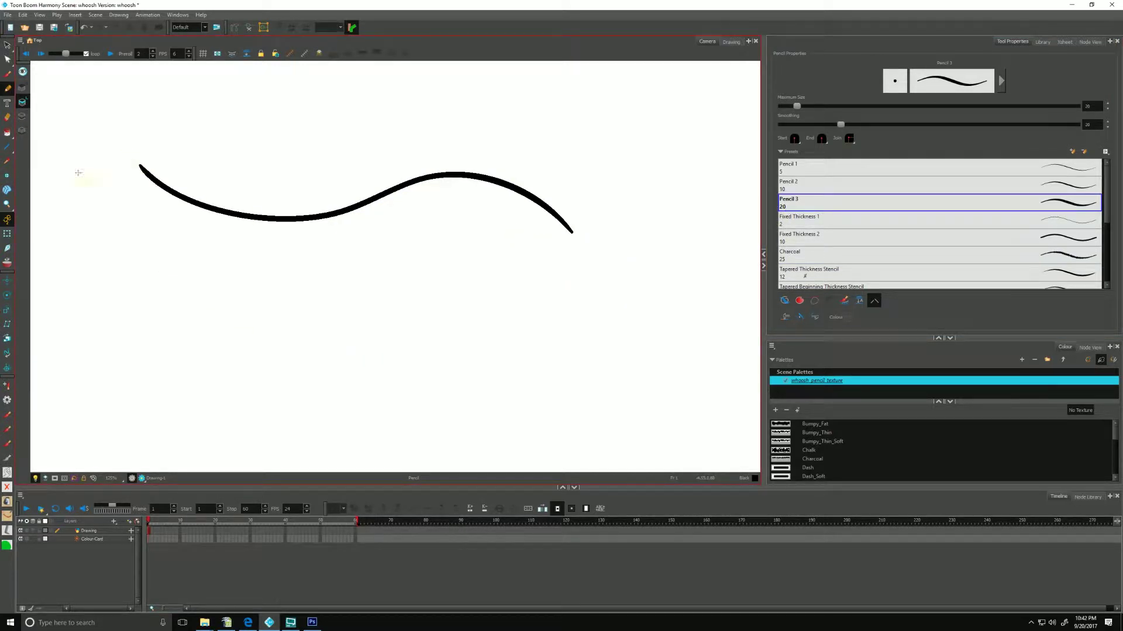
left_click(7, 59)
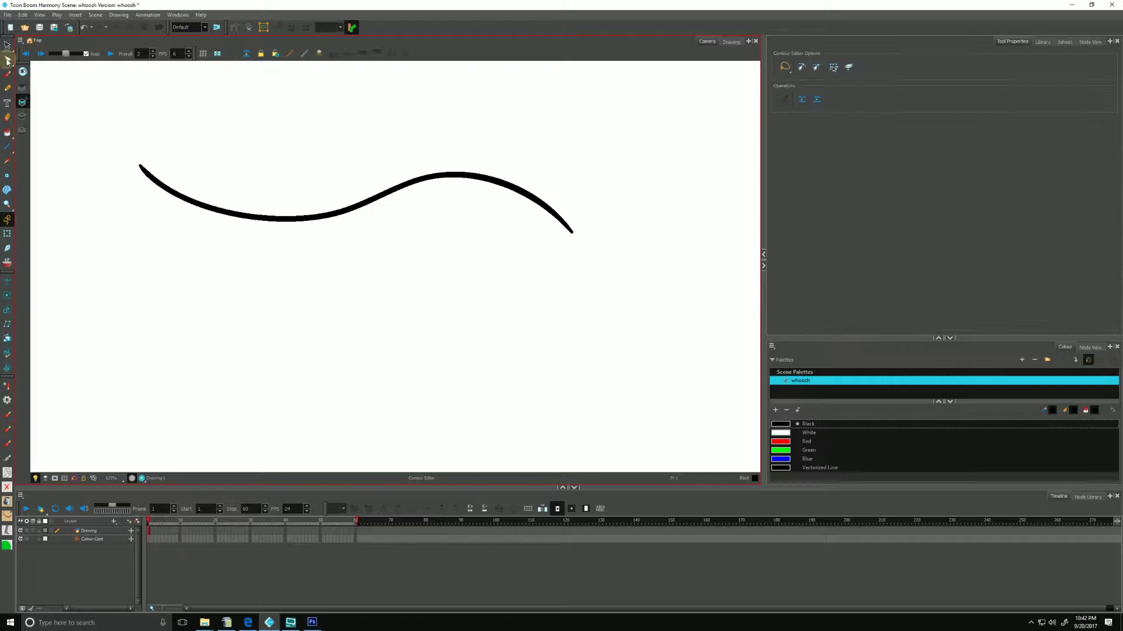
left_click(361, 198)
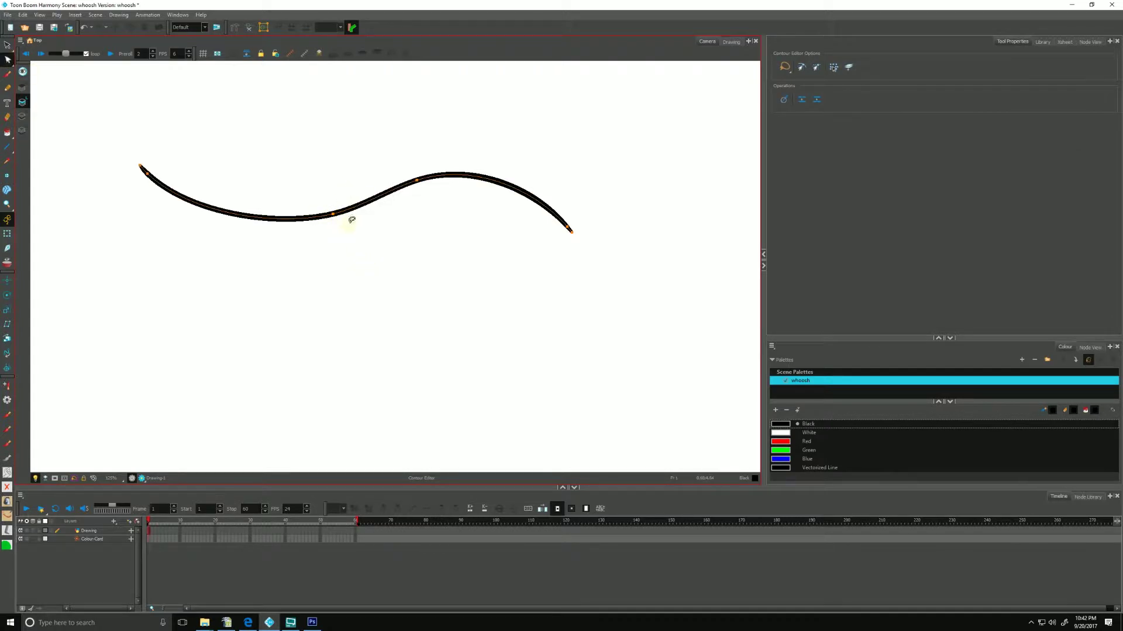
left_click(346, 219)
left_click(335, 215)
left_click_drag(334, 216, 338, 238)
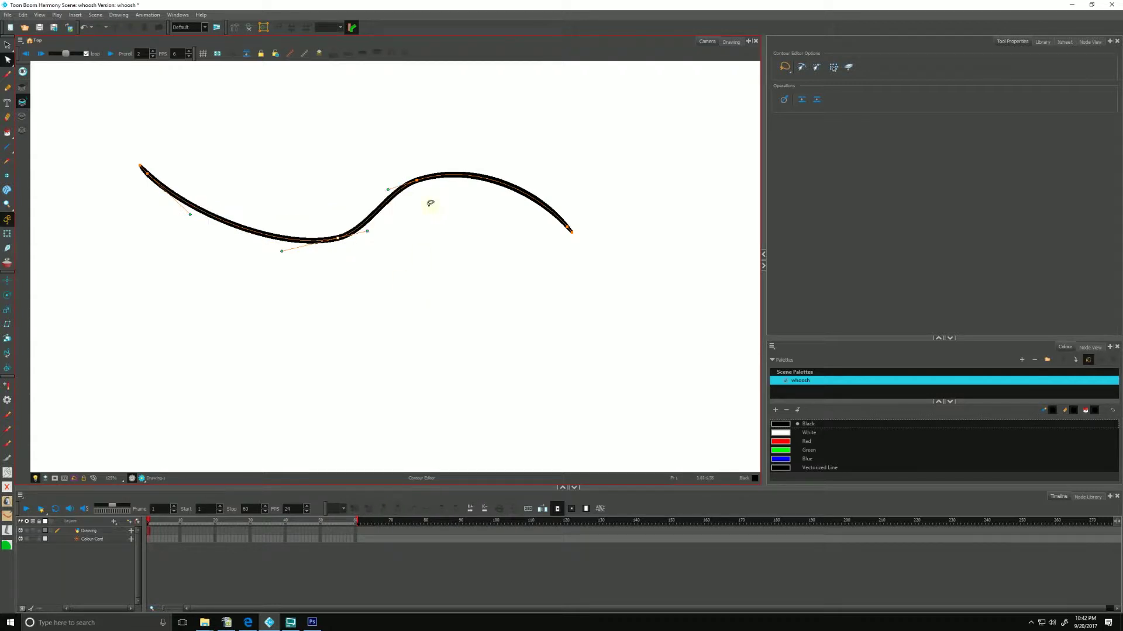
left_click_drag(417, 181, 411, 149)
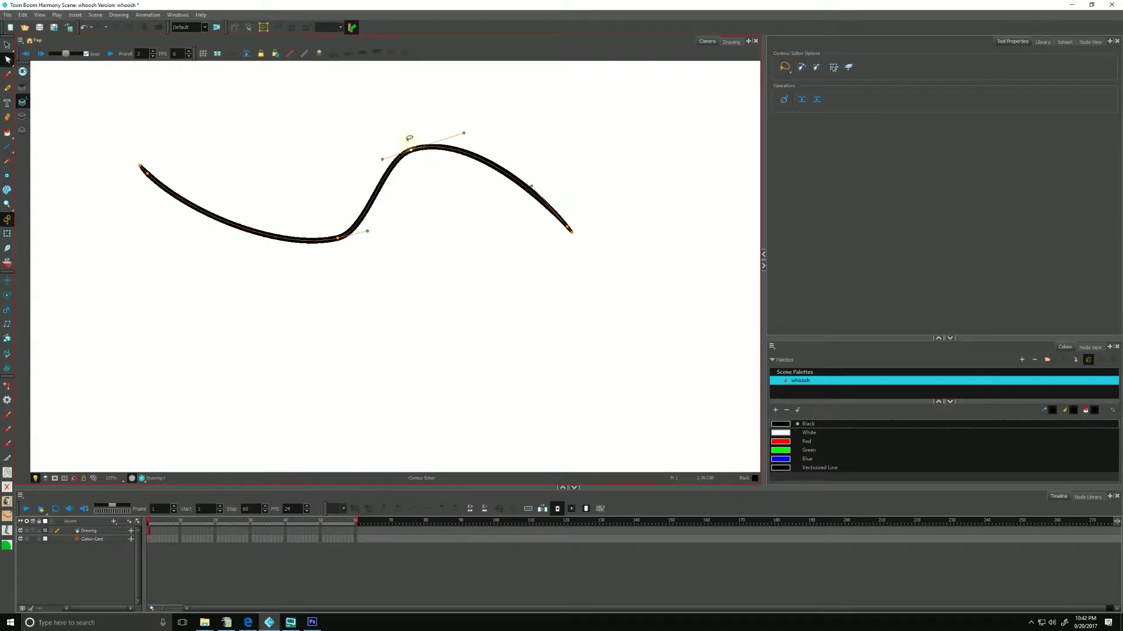
left_click(367, 232)
left_click_drag(369, 232, 423, 238)
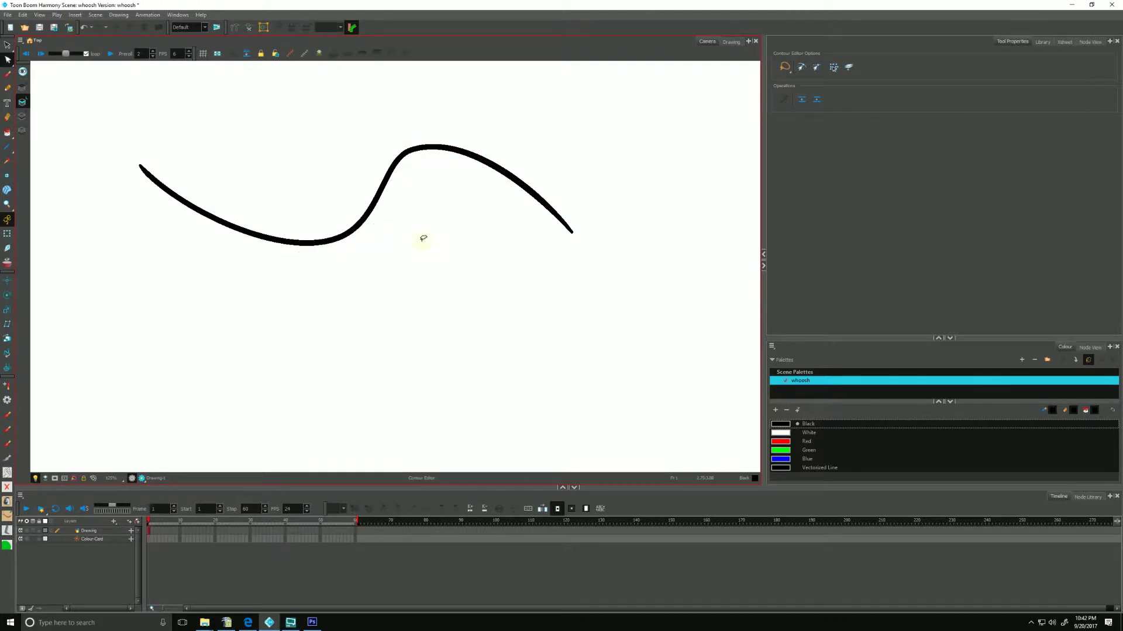
- Draw a second Brush curve below the first and drag its contour outward into a thick middle bulge
left_click(8, 75)
mouse_move(568, 375)
left_mouse_down()
mouse_move(380, 307)
mouse_move(301, 370)
mouse_move(141, 319)
left_mouse_up()
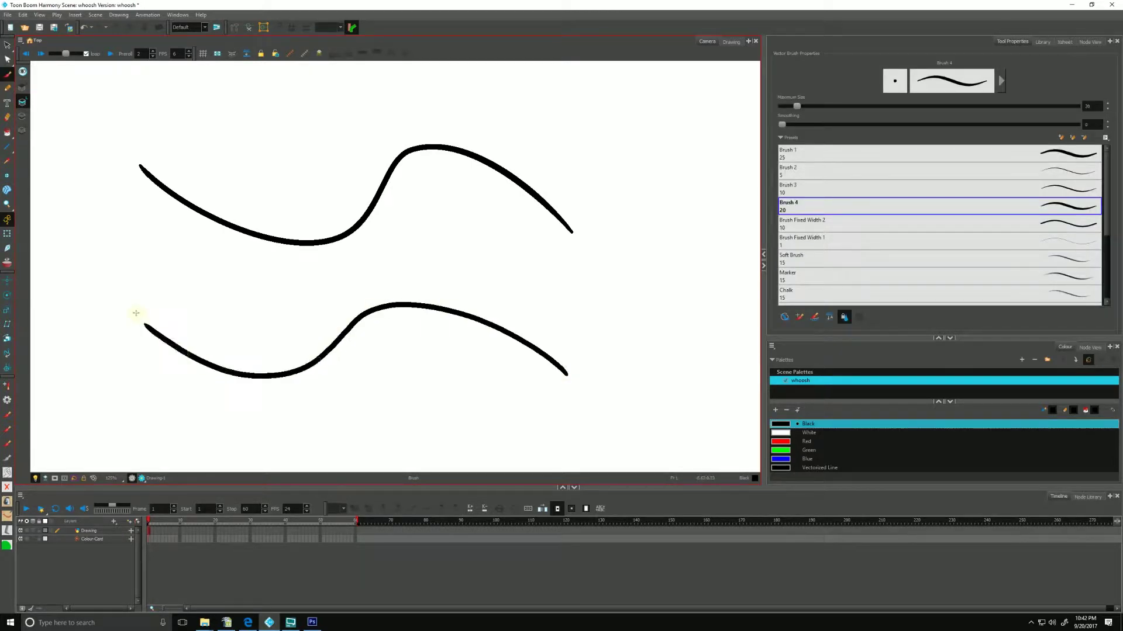
left_click(7, 59)
left_click(348, 331)
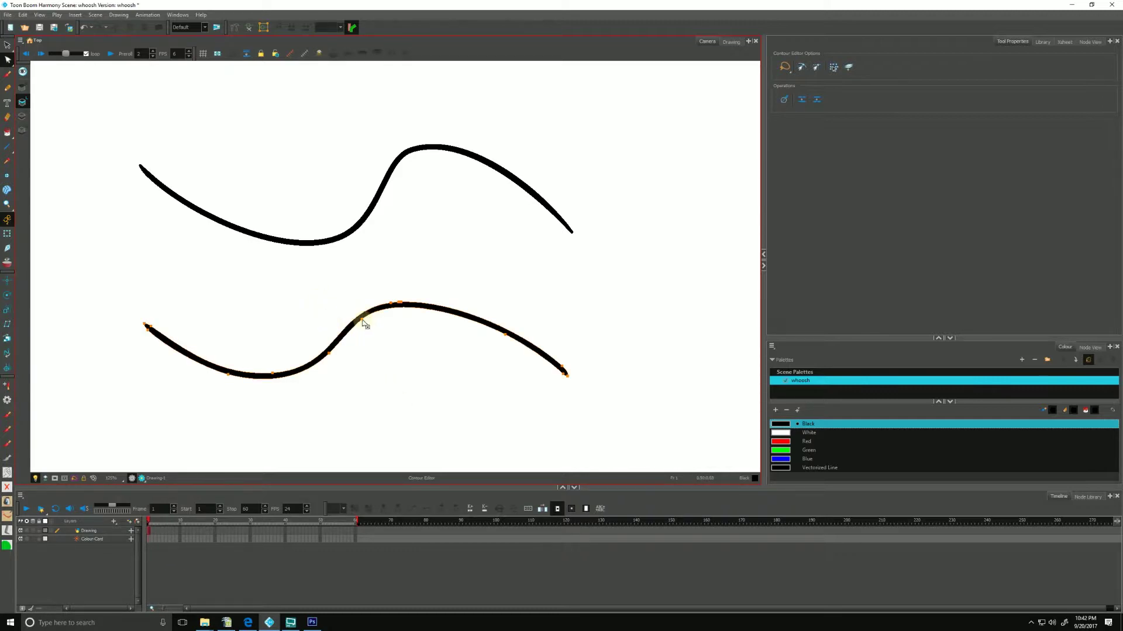
left_click_drag(363, 323, 374, 336)
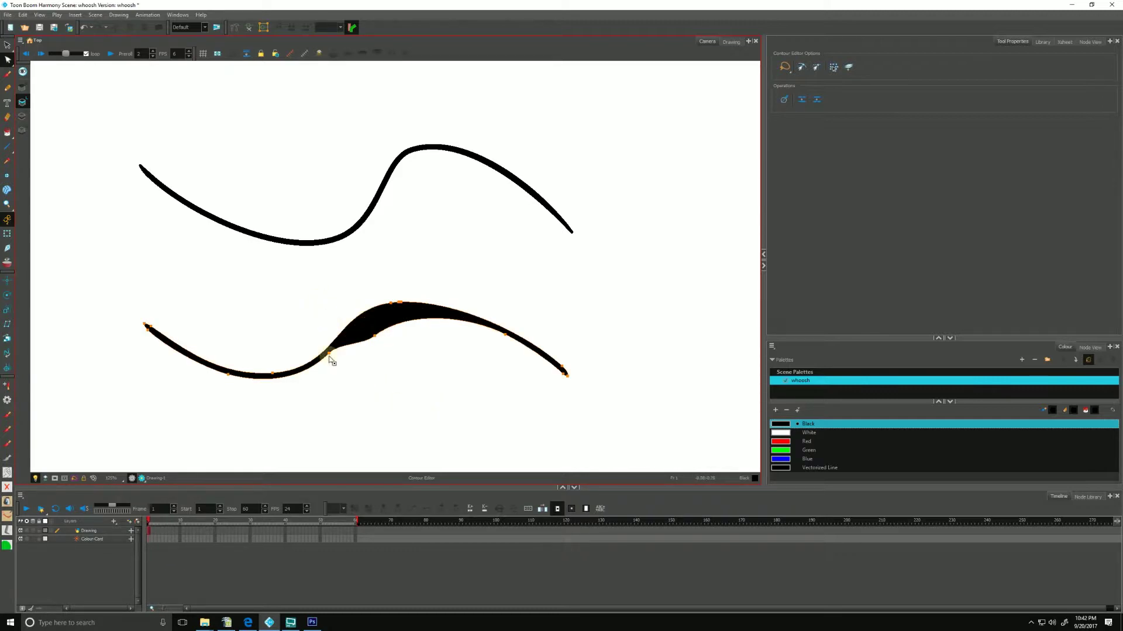
left_click_drag(273, 375, 269, 363)
left_click(329, 411)
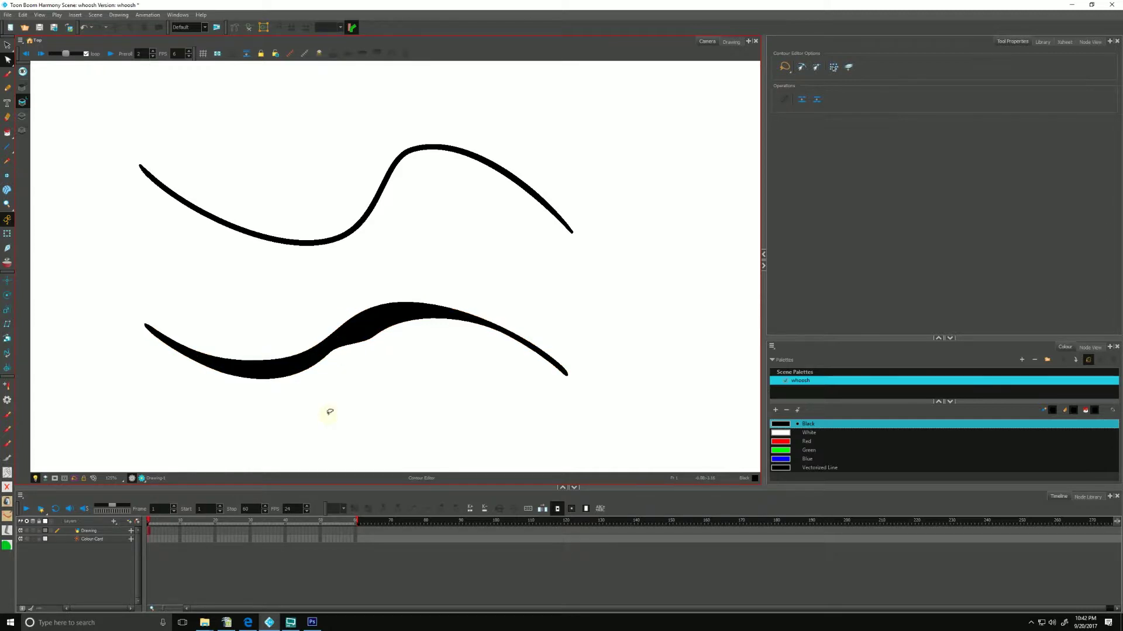
- Select both existing strokes and delete them
key("alt+s")
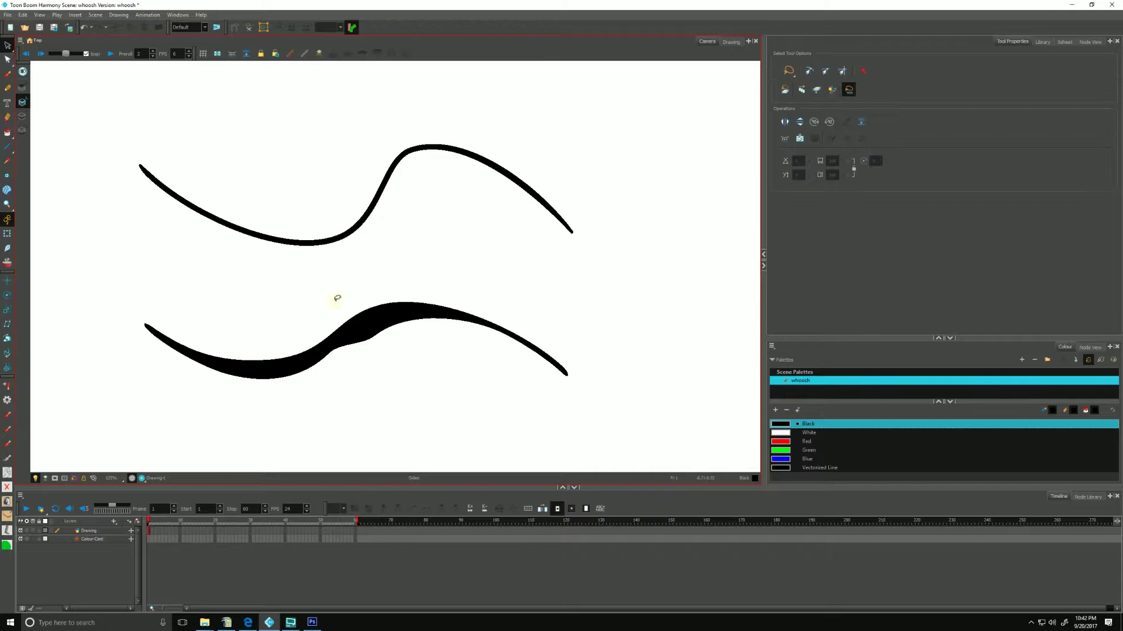
left_click_drag(346, 102, 356, 409)
key("Delete")
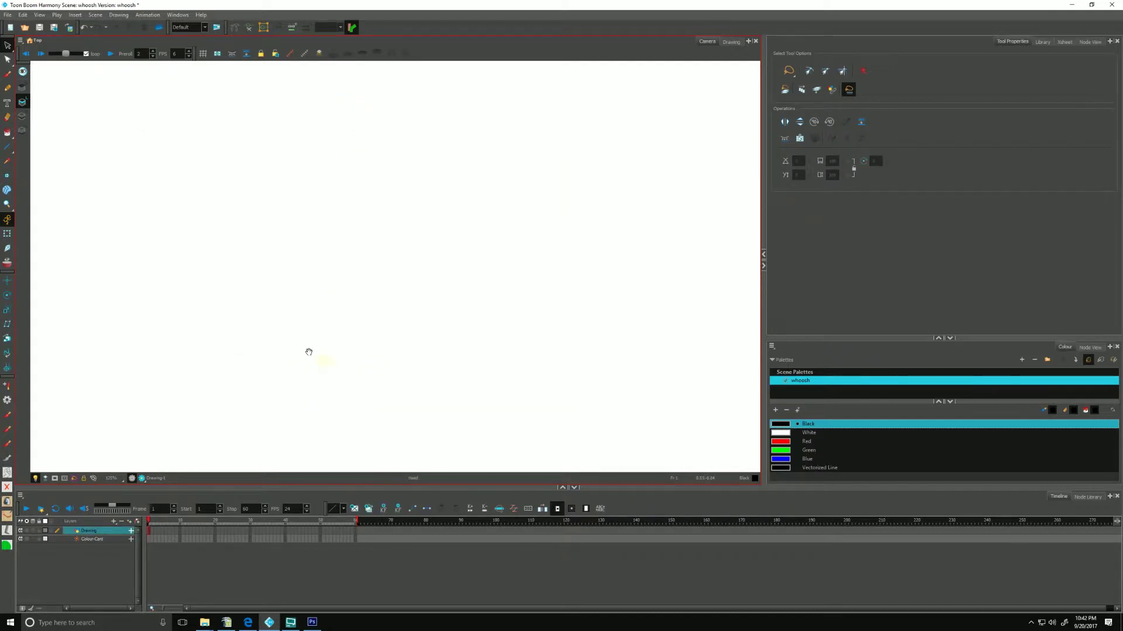
- In the full Pencil Properties, raise Maximum Size to 98 and draw an S-shaped test stroke
key("alt+slash")
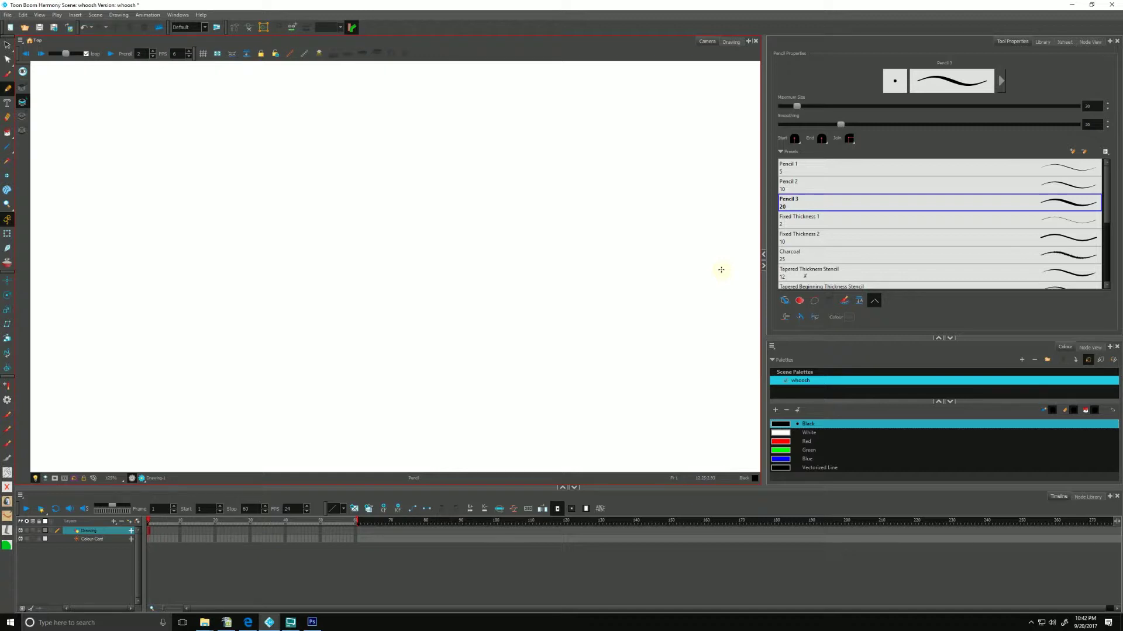
left_click(1002, 82)
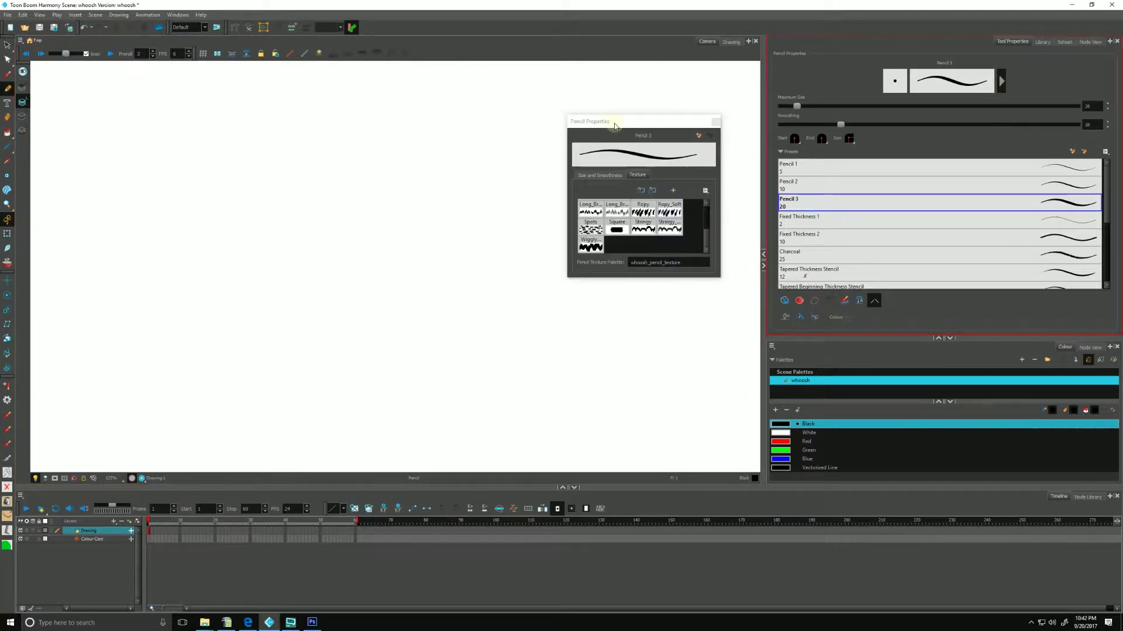
left_click_drag(610, 124, 621, 113)
left_click(583, 178)
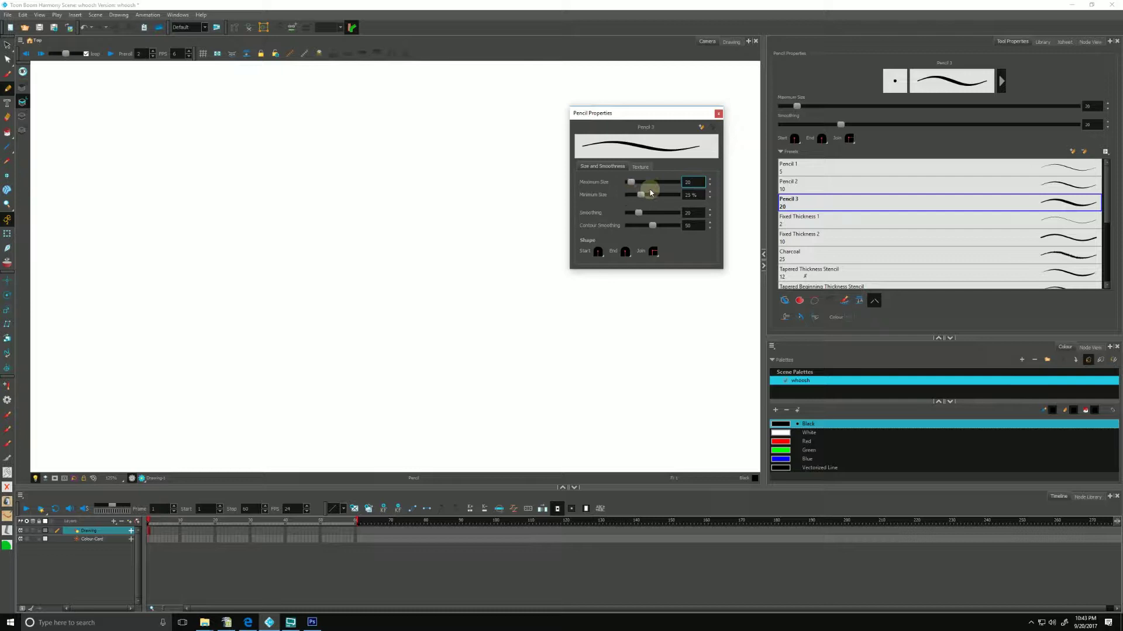
mouse_move(630, 181)
left_mouse_down()
mouse_move(639, 182)
mouse_move(631, 198)
left_mouse_up()
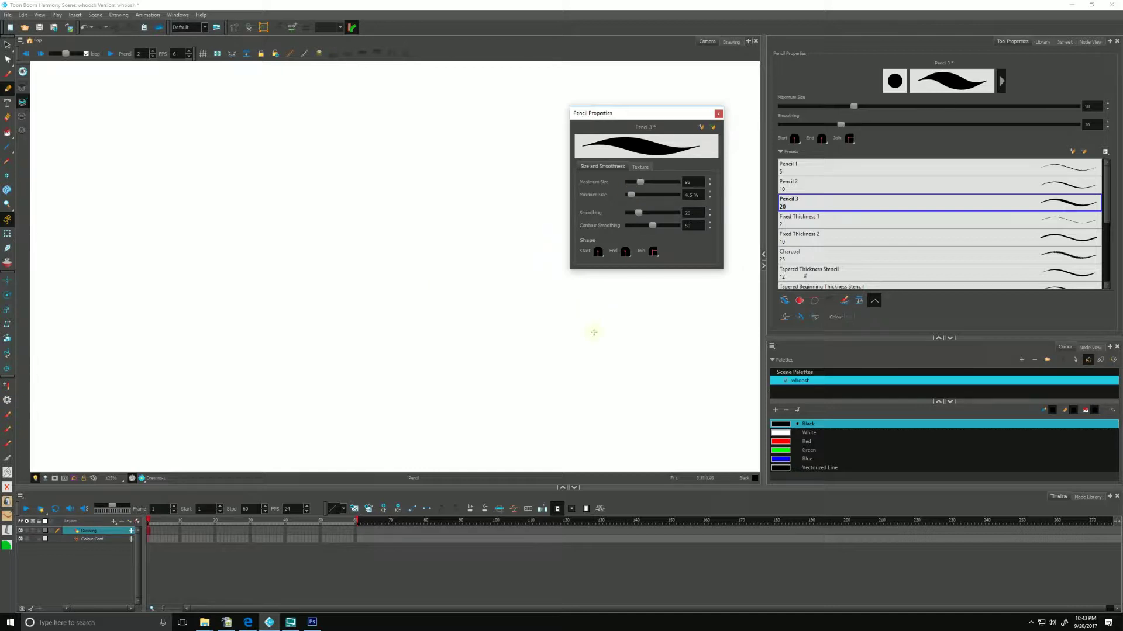
left_click(507, 235)
mouse_move(489, 207)
left_mouse_down()
mouse_move(451, 175)
mouse_move(310, 145)
mouse_move(155, 250)
mouse_move(111, 202)
left_mouse_up()
- Set Minimum Size to 0% and Maximum Size to 62, drawing more tapered test strokes
left_click_drag(631, 195, 636, 186)
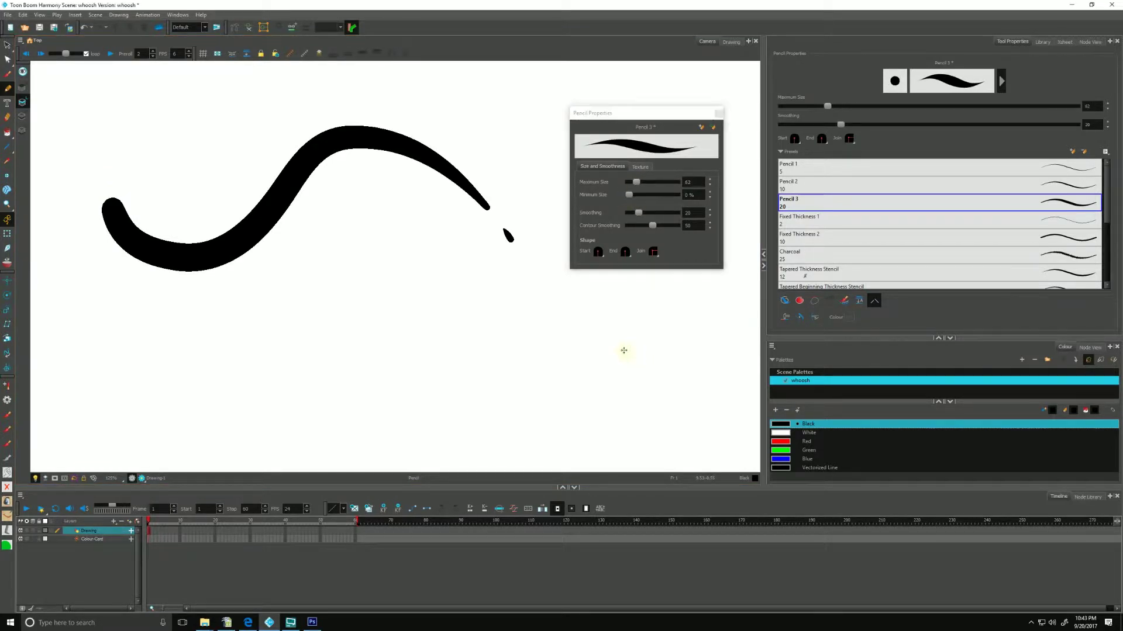
mouse_move(625, 350)
left_mouse_down()
mouse_move(539, 313)
mouse_move(463, 309)
mouse_move(396, 281)
mouse_move(333, 284)
mouse_move(248, 316)
mouse_move(134, 311)
left_mouse_up()
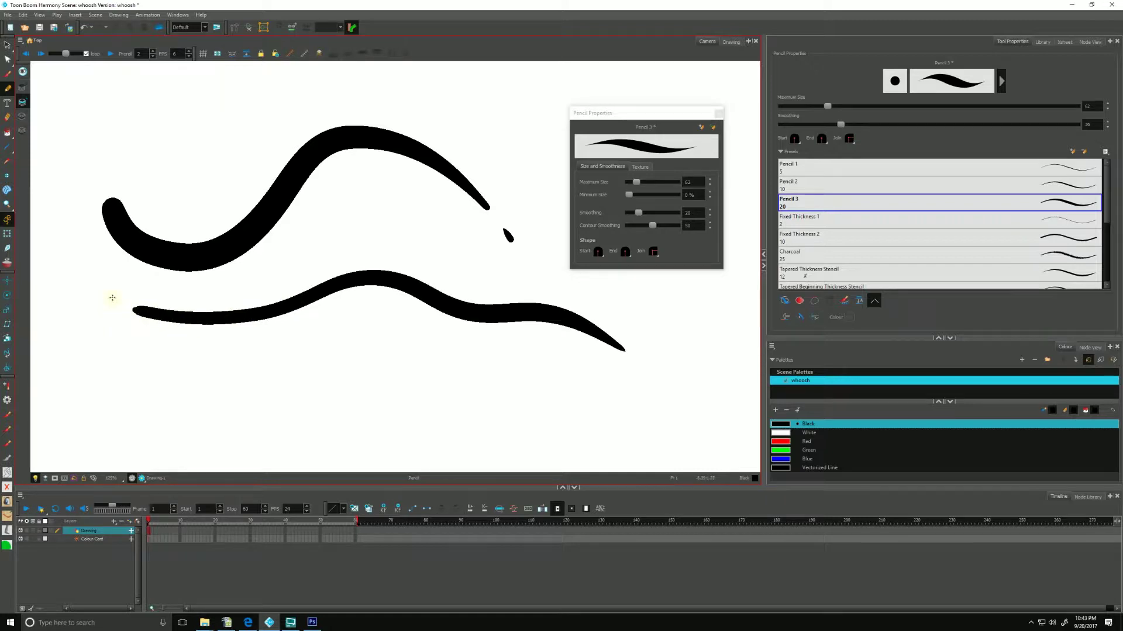
left_click(614, 201)
mouse_move(655, 392)
left_mouse_down()
mouse_move(570, 368)
mouse_move(447, 359)
mouse_move(359, 390)
mouse_move(302, 395)
mouse_move(220, 364)
mouse_move(108, 372)
left_mouse_up()
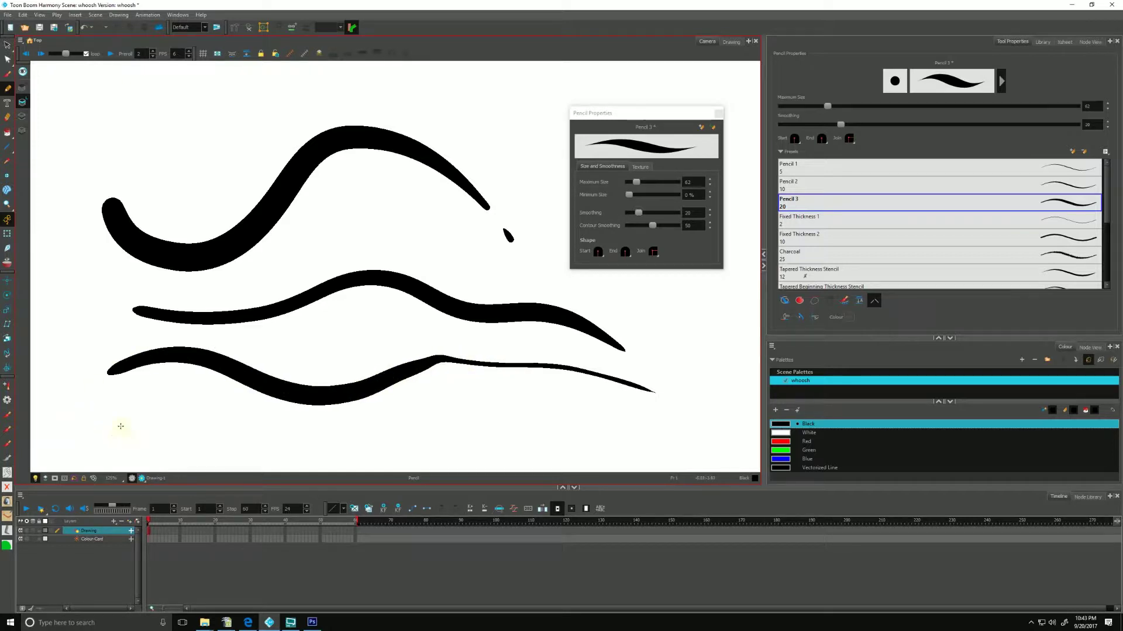
- Bend the bottom stroke's middle down into a dip with the Contour Editor
left_click(8, 59)
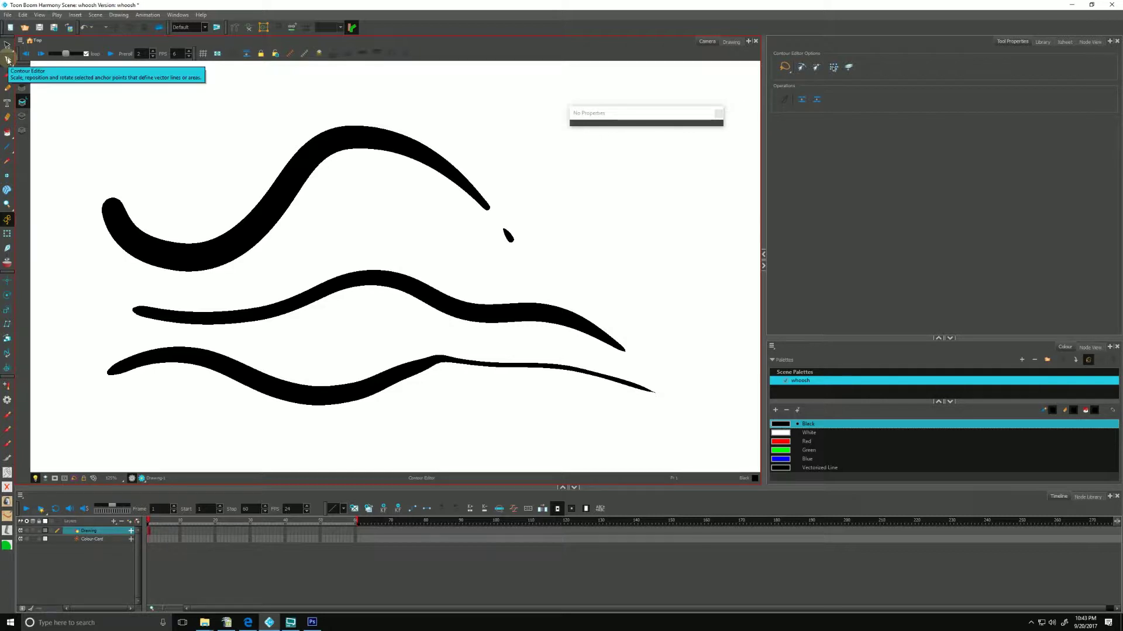
left_click(377, 384)
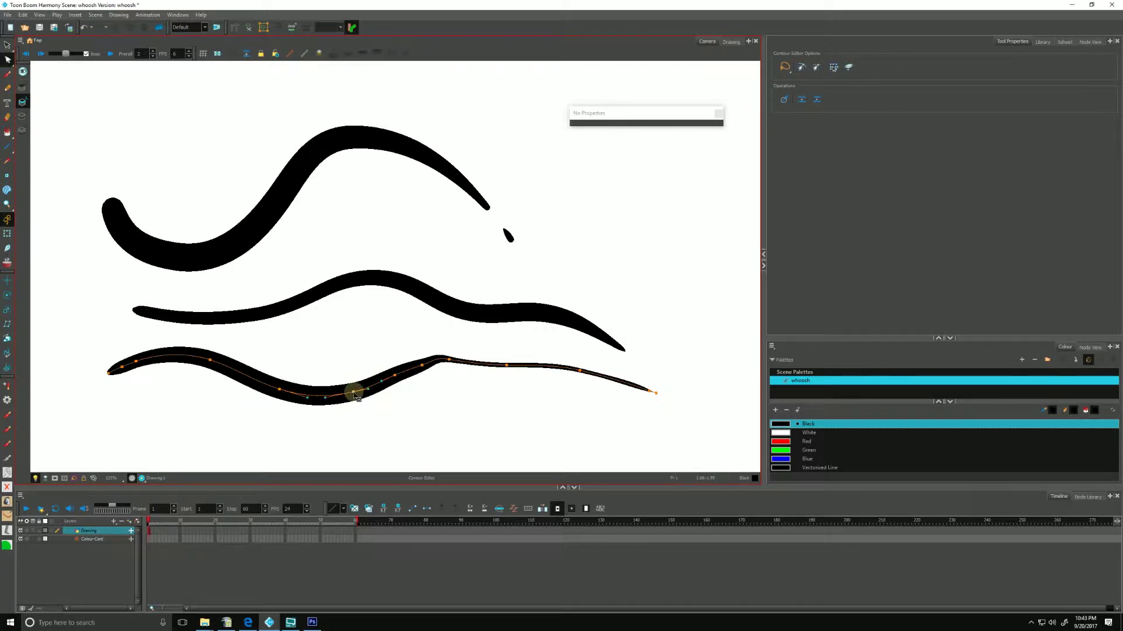
left_click_drag(351, 388, 380, 466)
left_click(290, 426)
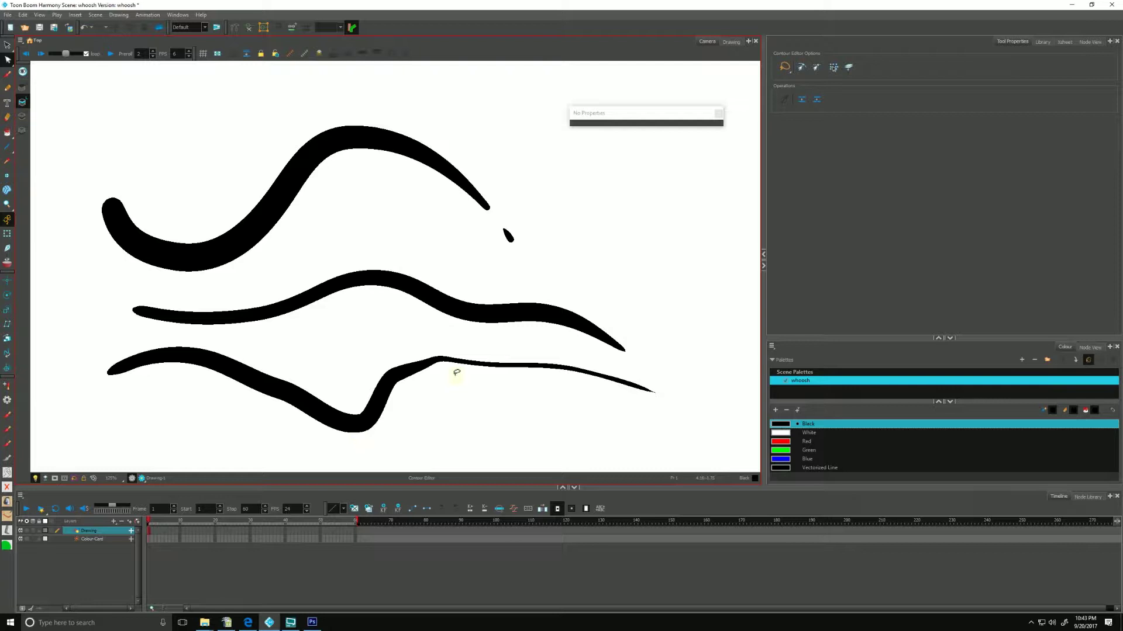
- Select and delete all three strokes and the leftover teardrop
left_click(7, 45)
left_click_drag(278, 114, 350, 442)
key("Delete")
left_click_drag(521, 308, 468, 283)
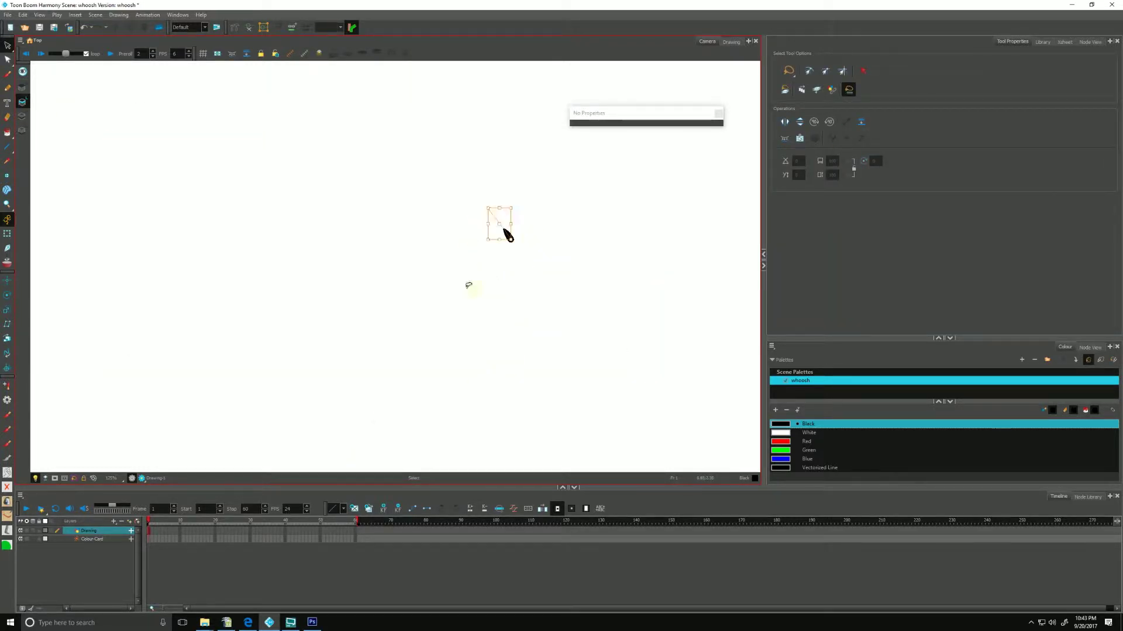
key("Delete")
- Draw pencil test curves while trying Contour Smoothing at 57.3 and 100, settling on 0
left_click(8, 89)
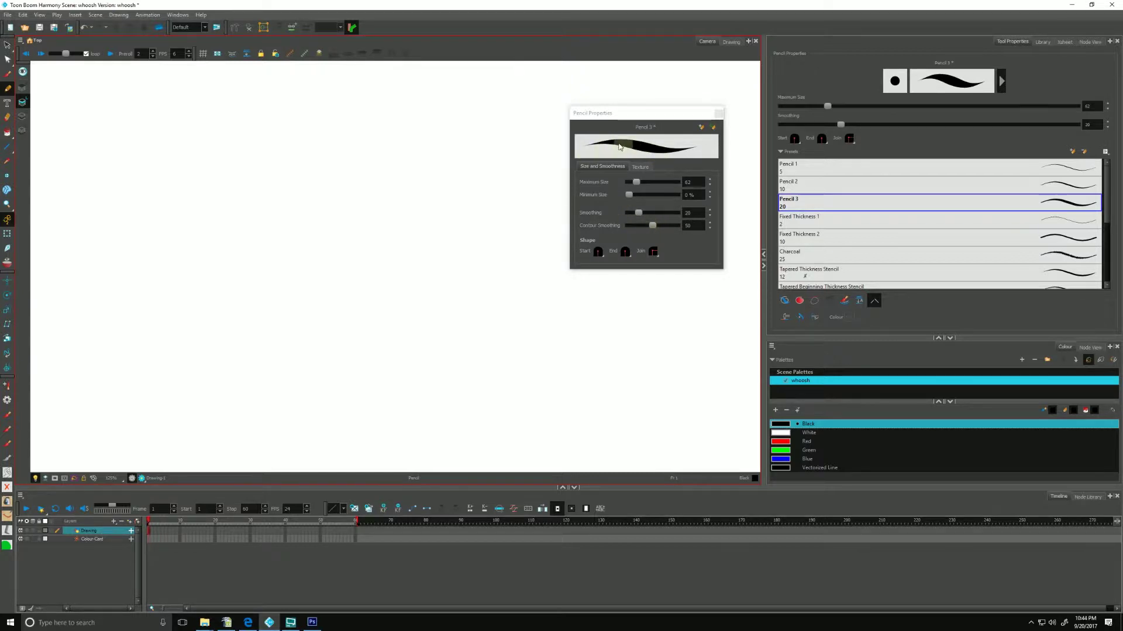
mouse_move(466, 289)
left_mouse_down()
mouse_move(390, 165)
mouse_move(209, 215)
left_mouse_up()
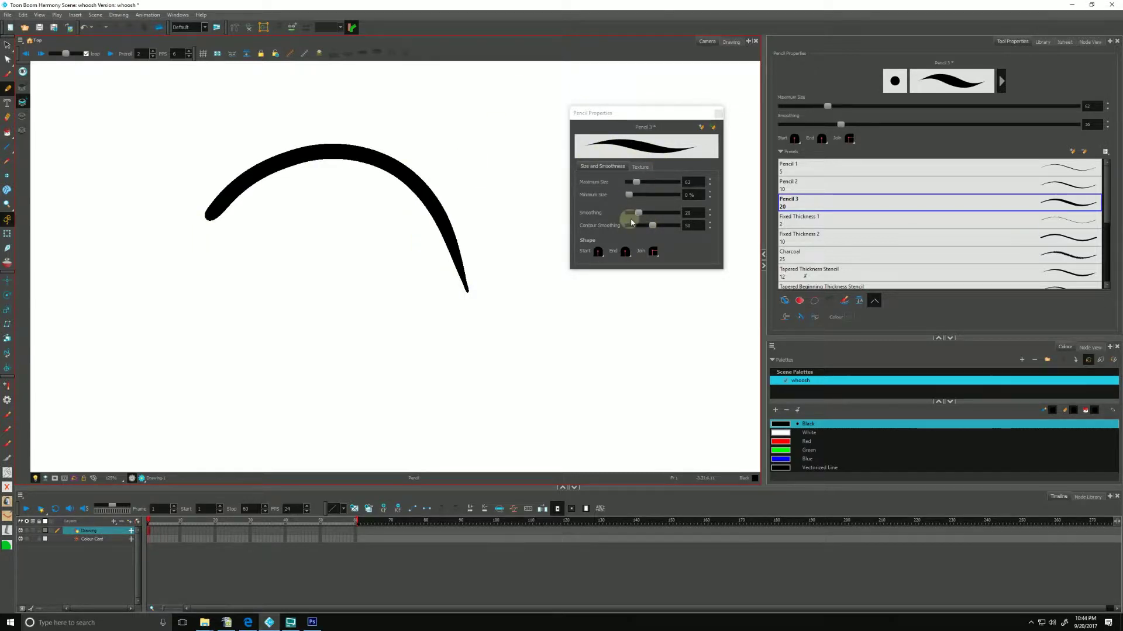
left_click_drag(653, 226, 676, 226)
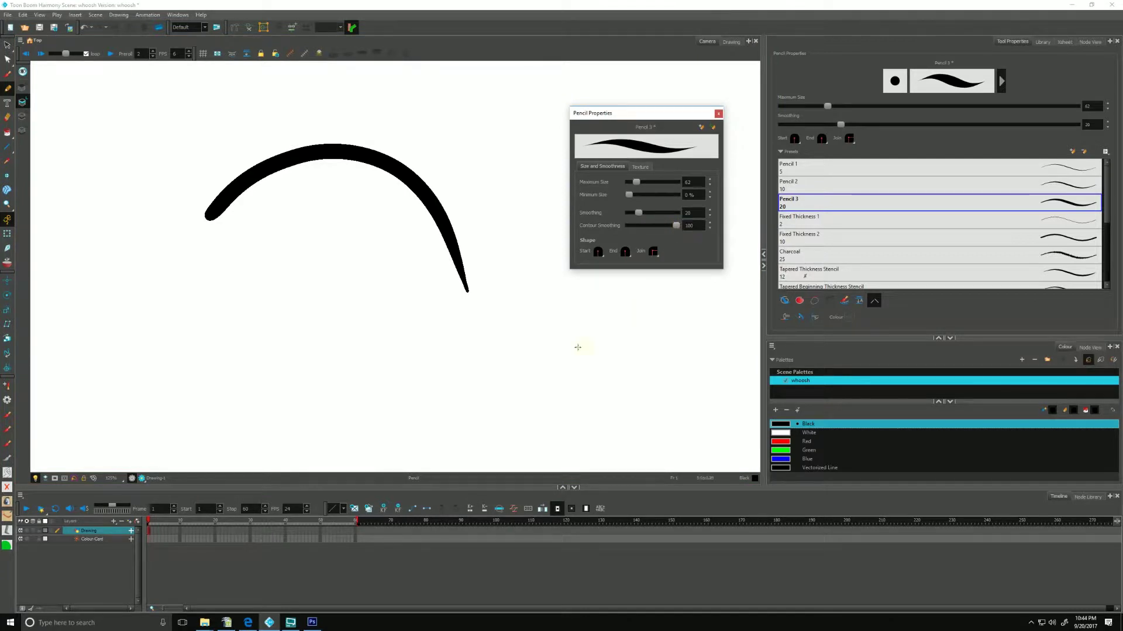
mouse_move(469, 313)
left_mouse_down()
mouse_move(441, 261)
mouse_move(178, 293)
mouse_move(138, 279)
left_mouse_up()
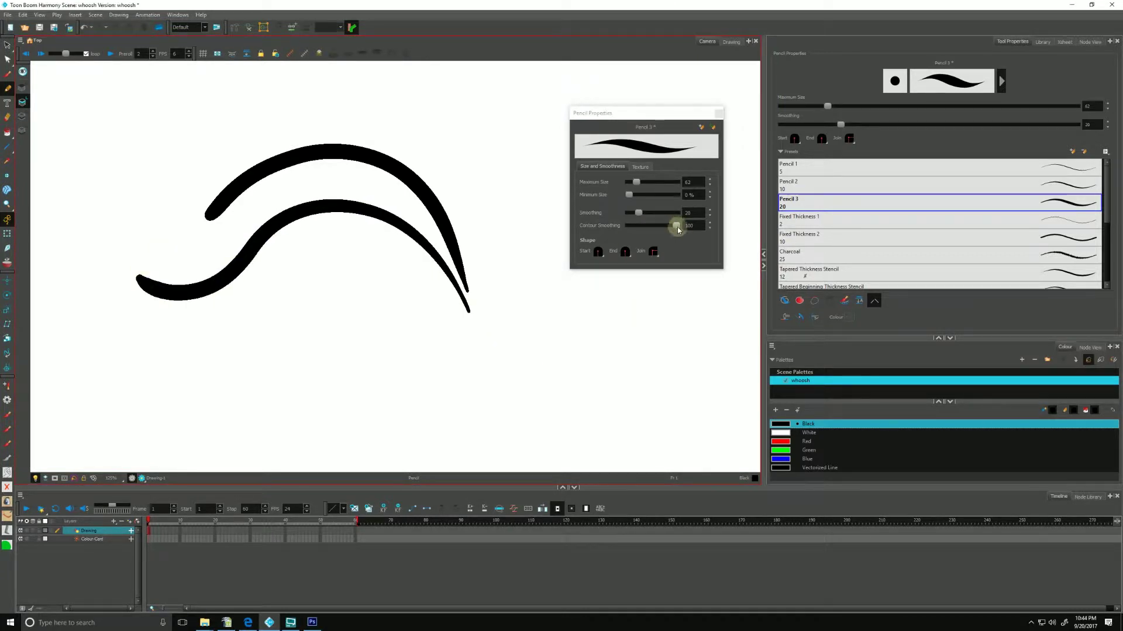
left_click_drag(676, 225, 620, 228)
- Draw one more humped test stroke at zero smoothing, then delete all strokes
mouse_move(584, 359)
left_mouse_down()
mouse_move(501, 283)
mouse_move(413, 330)
left_mouse_up()
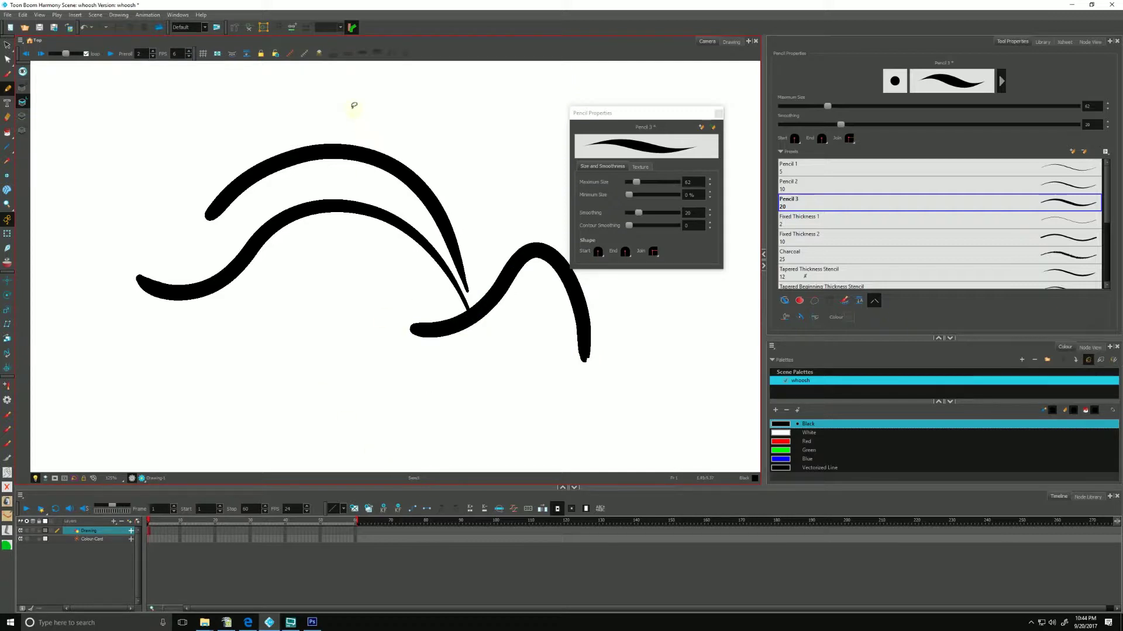
key("ctrl+a")
key("Delete")
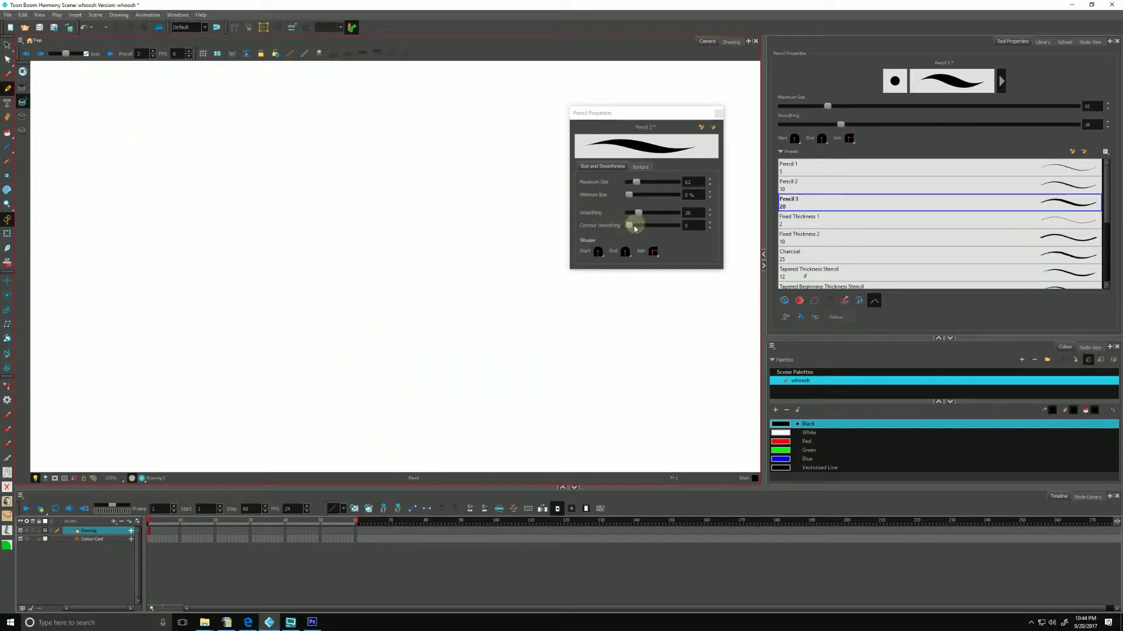
- Set Contour Smoothing to 9.1 and the start shape to Flat, testing with a stroke
left_click_drag(635, 228, 637, 226)
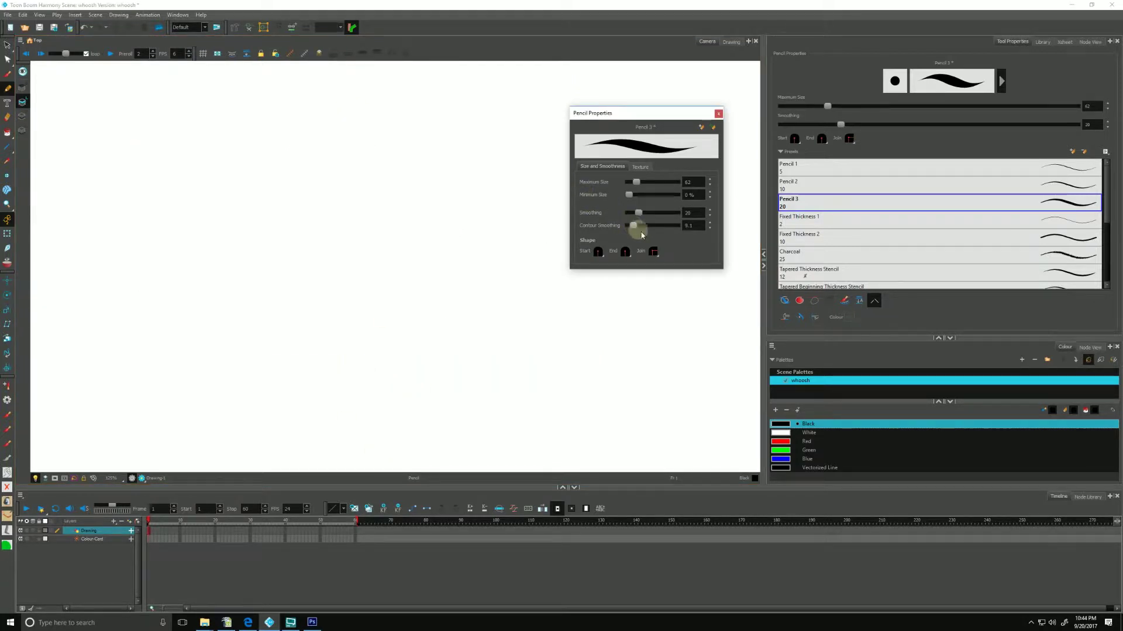
left_click(598, 252)
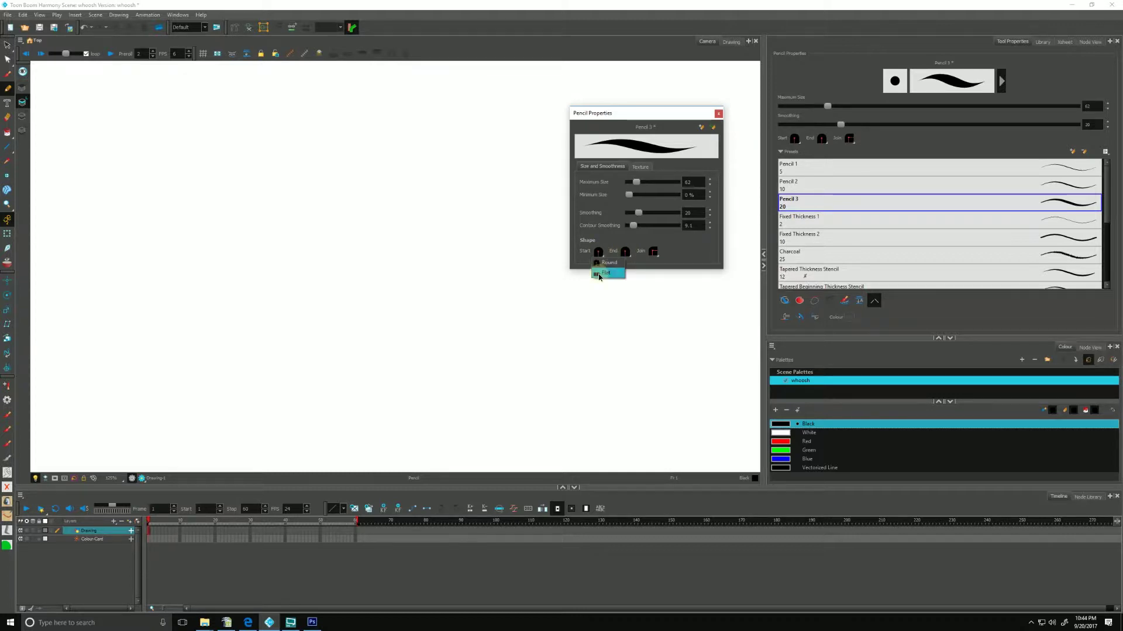
left_click(604, 273)
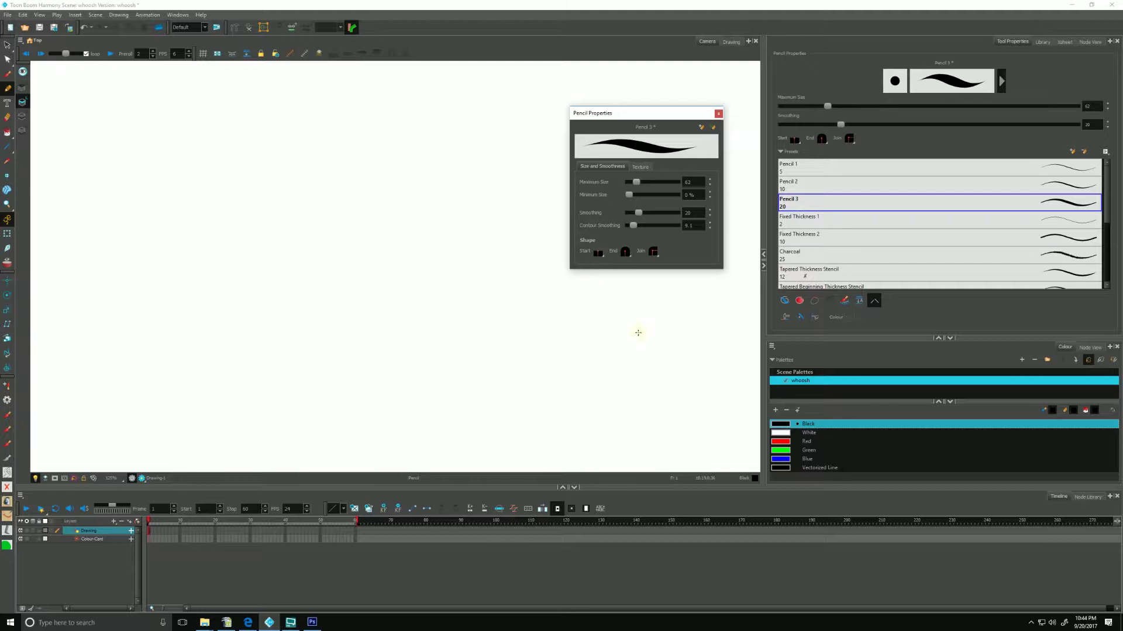
mouse_move(591, 311)
left_mouse_down()
mouse_move(445, 253)
mouse_move(195, 208)
left_mouse_up()
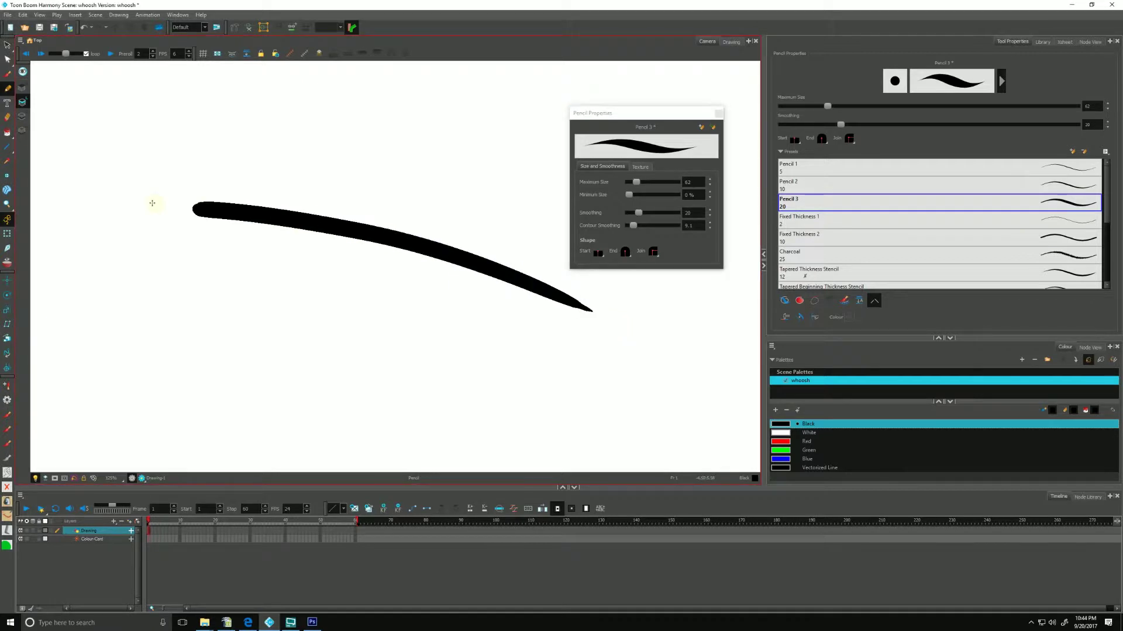
- Set the end shape to Flat, draw another test stroke, then delete both strokes
left_click(624, 253)
left_click(633, 272)
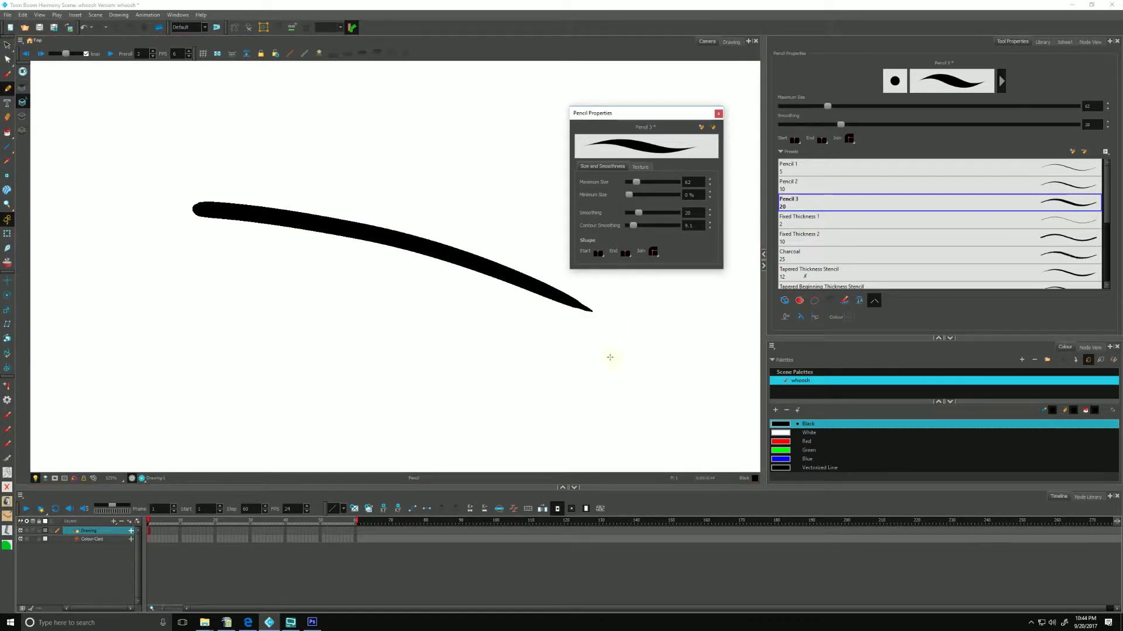
mouse_move(578, 346)
left_mouse_down()
mouse_move(313, 266)
mouse_move(155, 244)
left_mouse_up()
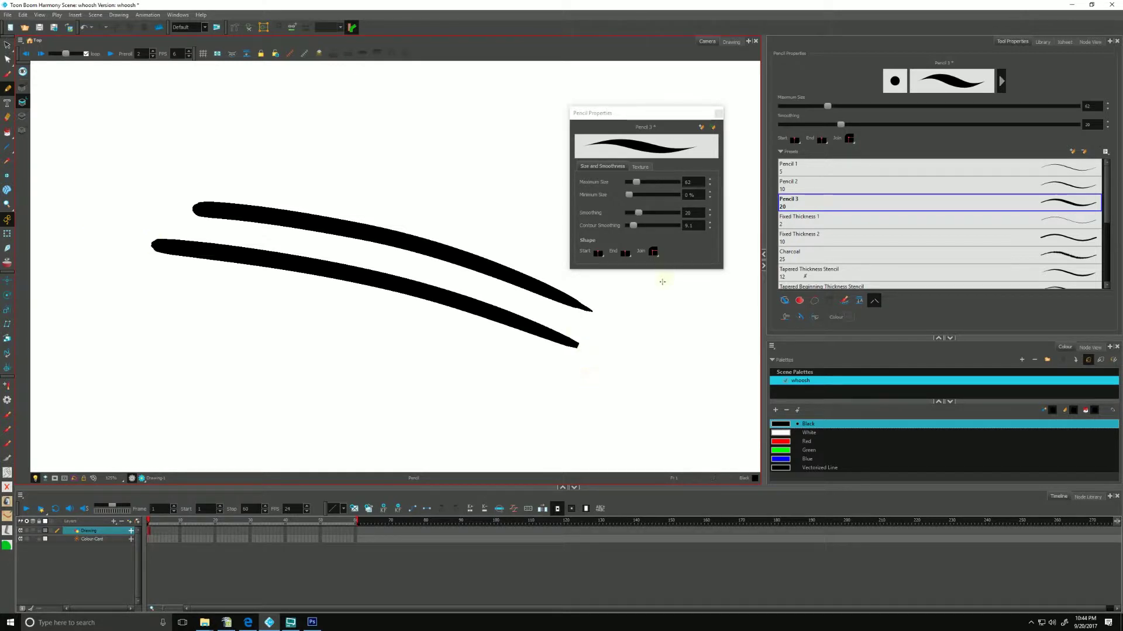
key("ctrl+a")
key("Delete")
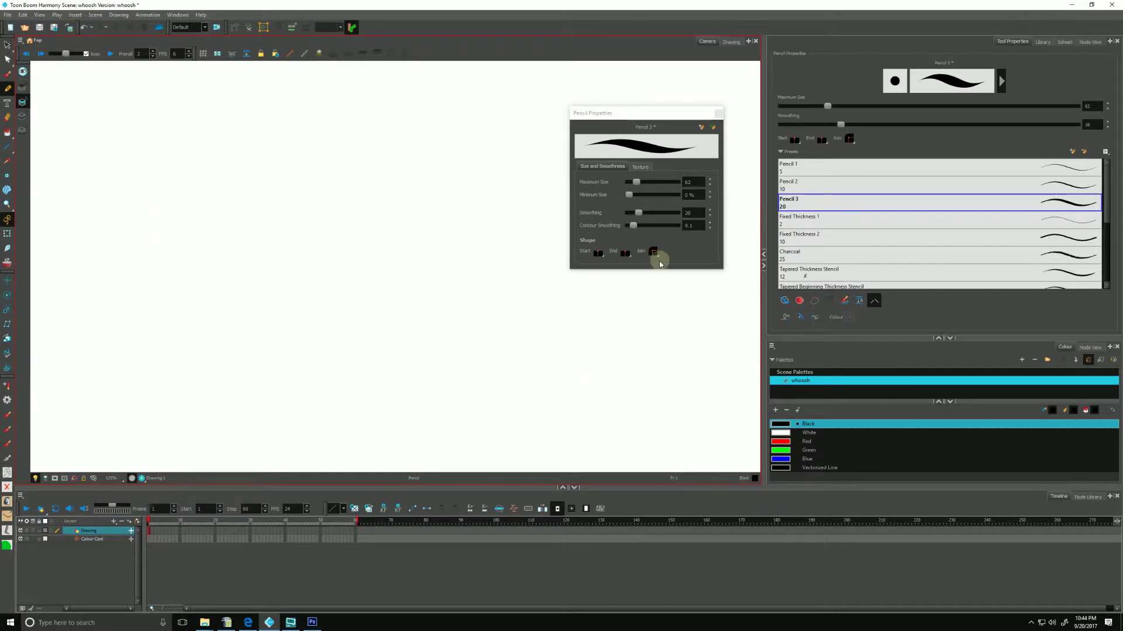
- Change the pencil's join shape from Round to a different option
left_click(653, 252)
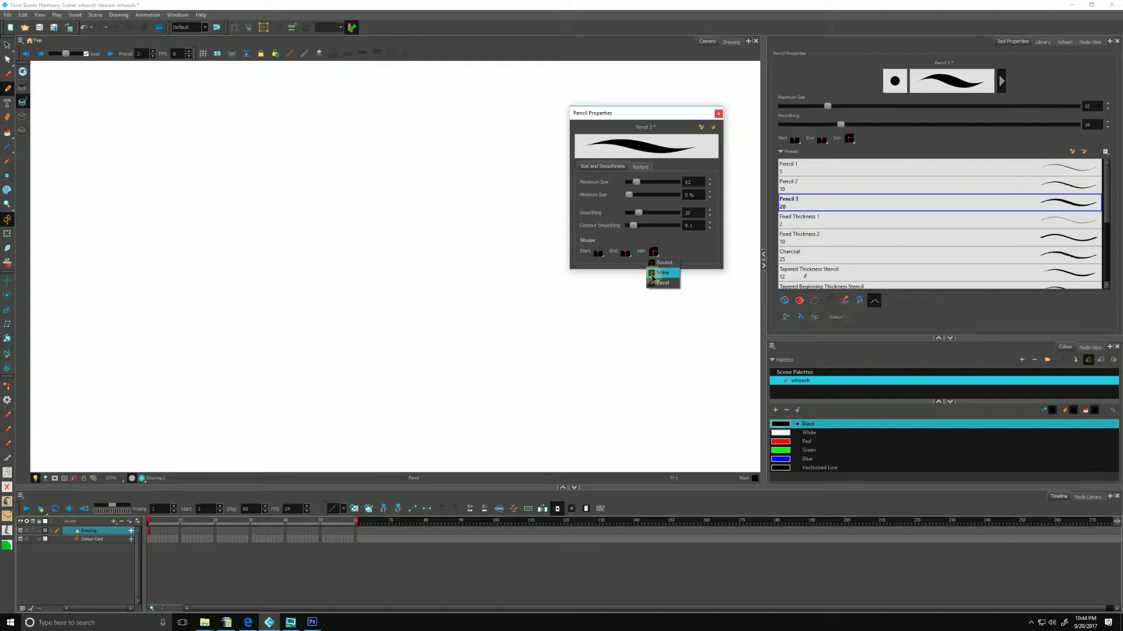
left_click(654, 265)
left_click(654, 252)
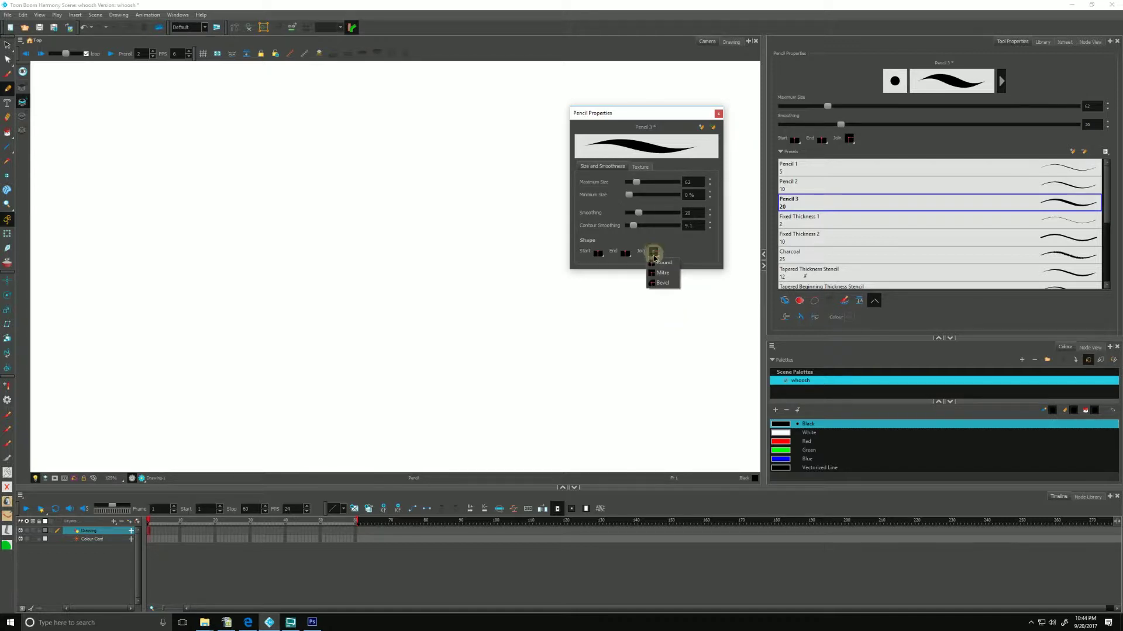
left_click(661, 290)
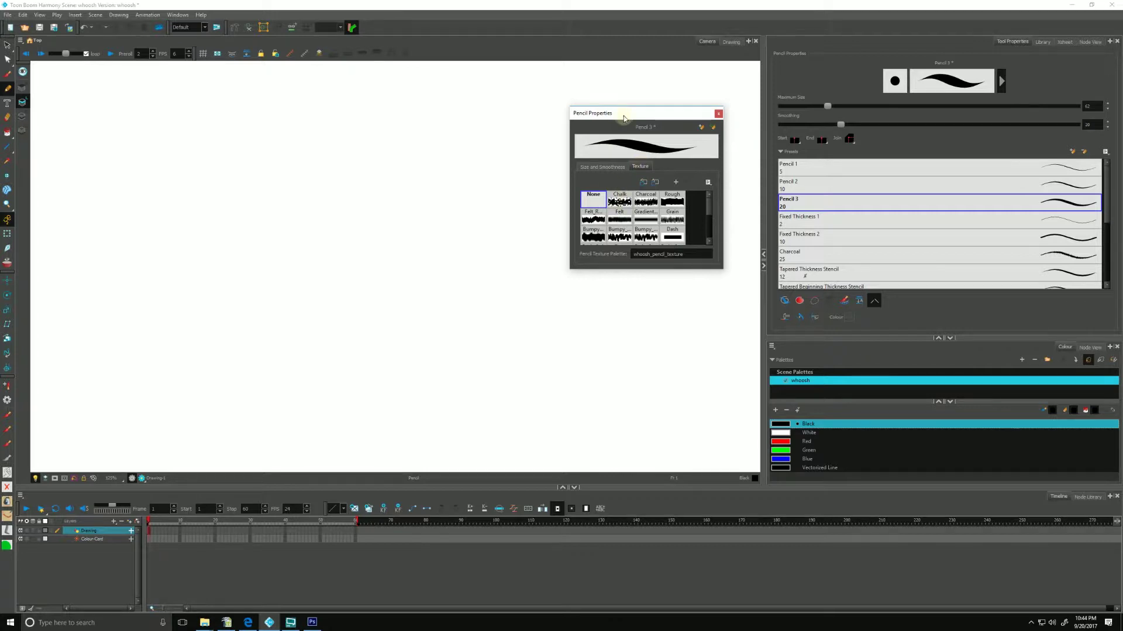
- Give the pencil the Chalk texture and draw a test stroke with it
left_click_drag(619, 118, 611, 116)
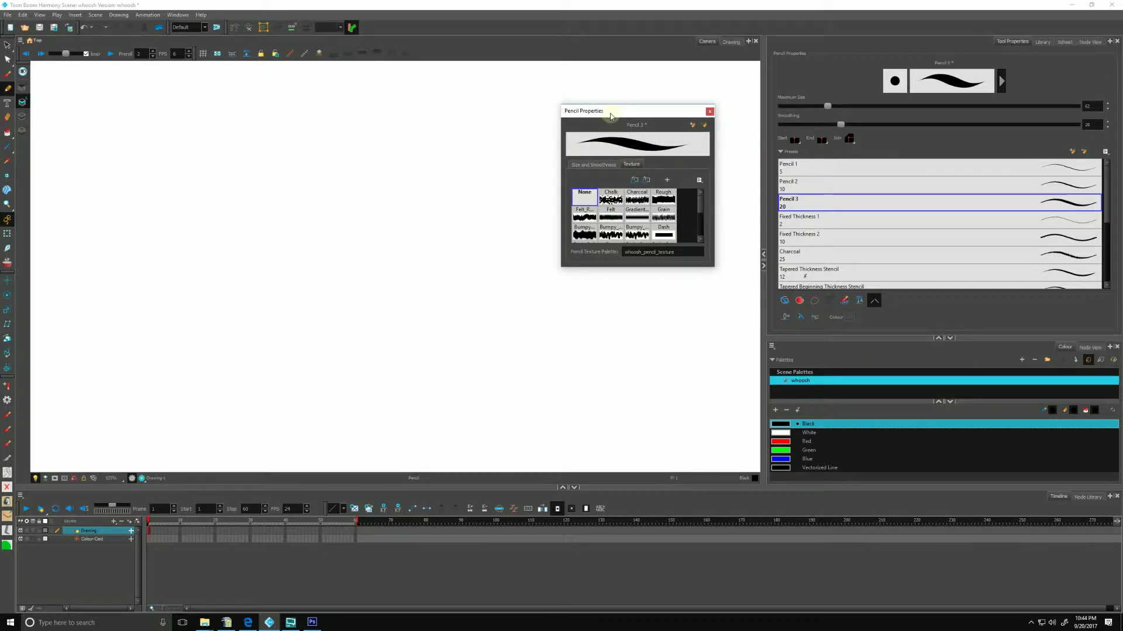
left_click(701, 214)
left_click(610, 198)
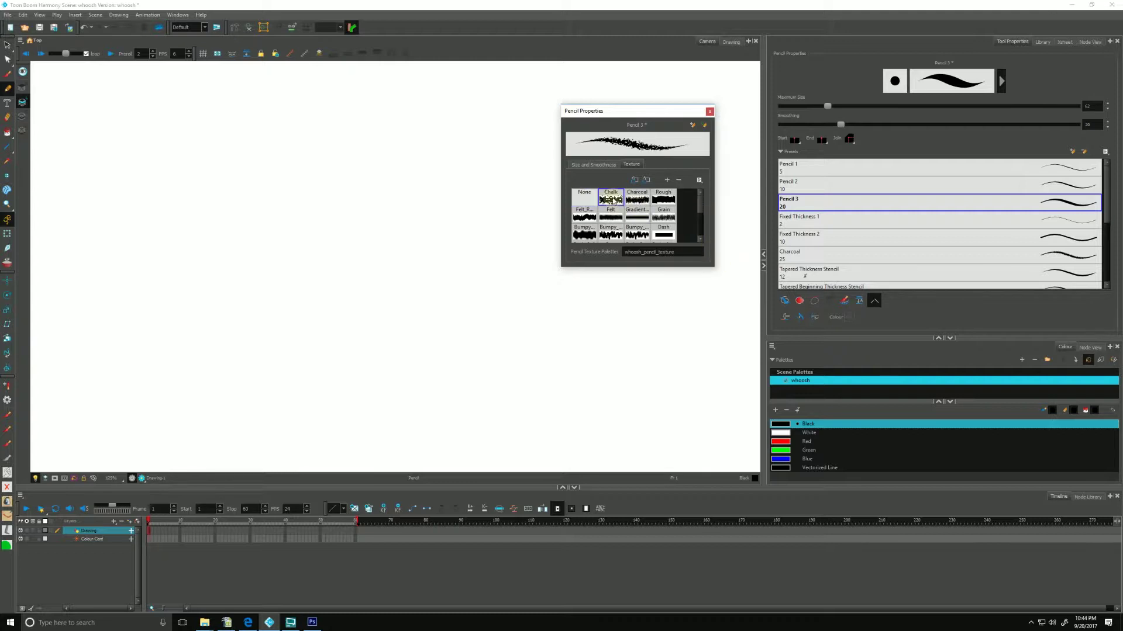
mouse_move(491, 220)
left_mouse_down()
mouse_move(170, 201)
mouse_move(149, 160)
left_mouse_up()
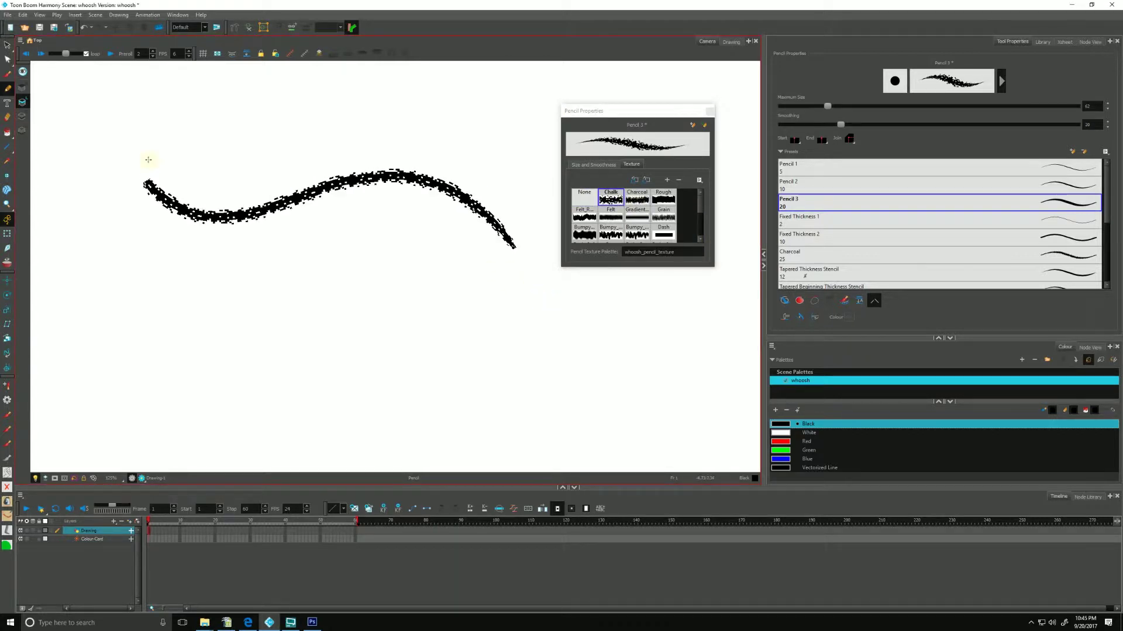
- Lower Maximum Size to 25.6, switch to the Charcoal texture, and draw a long curved stroke
left_click(594, 164)
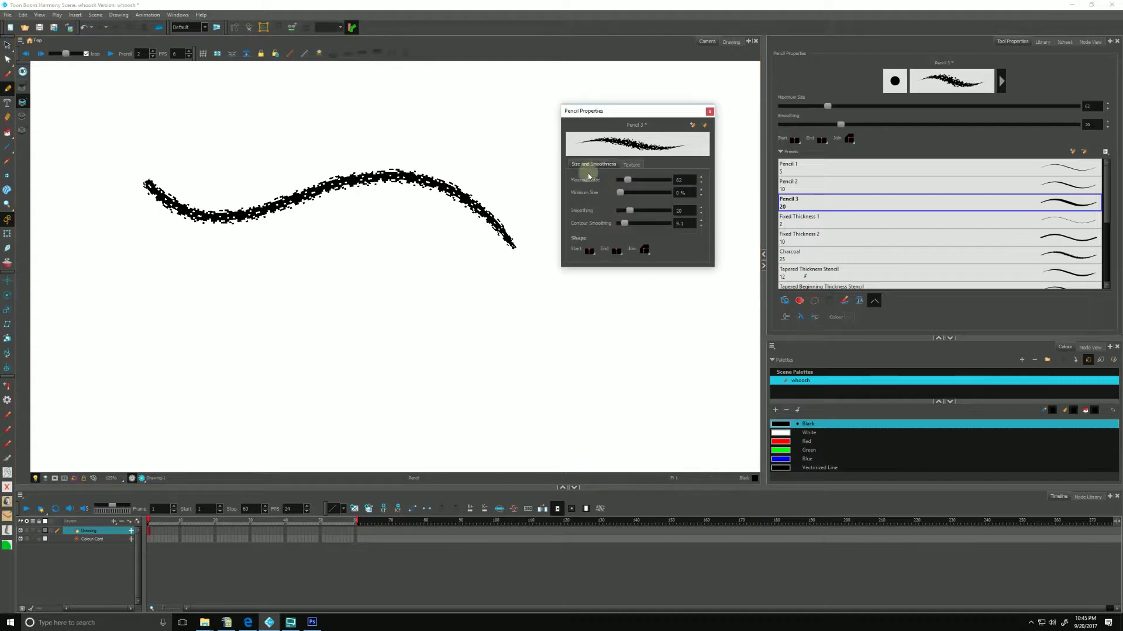
left_click_drag(629, 184, 623, 181)
key("Delete")
left_click(632, 165)
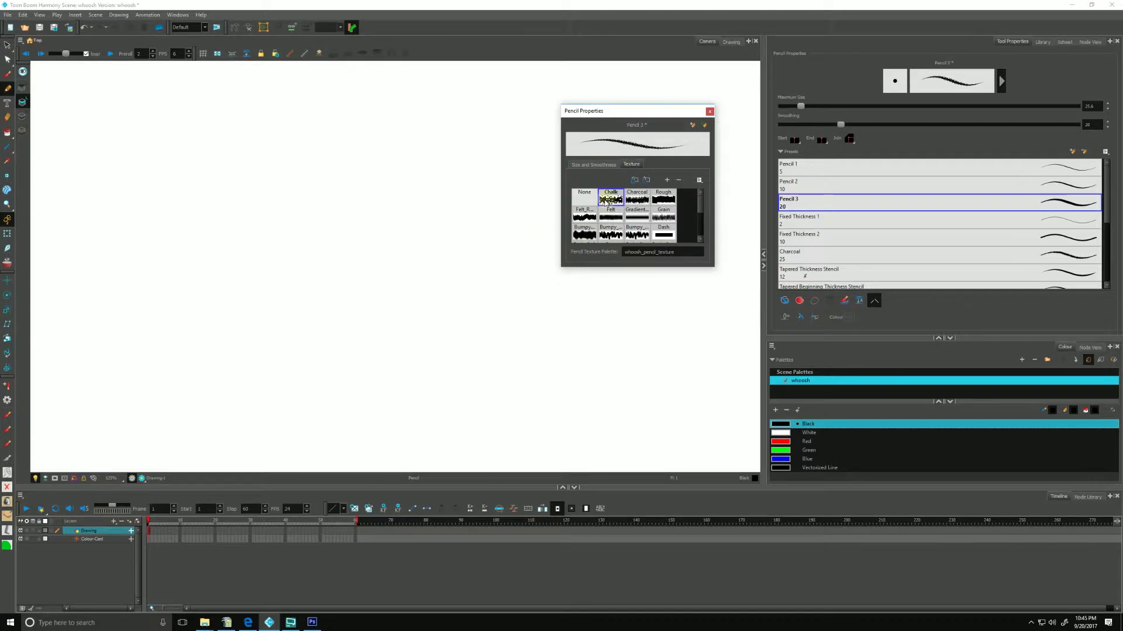
left_click(638, 199)
mouse_move(526, 179)
left_mouse_down()
mouse_move(408, 167)
mouse_move(276, 215)
mouse_move(122, 169)
left_mouse_up()
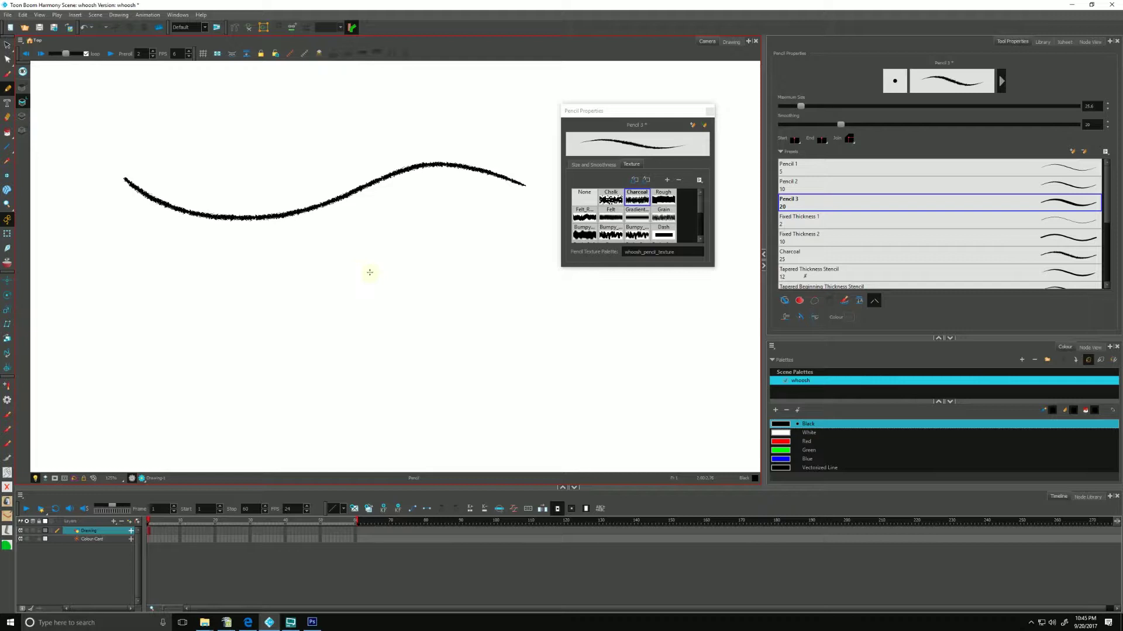
- Reshape the charcoal stroke so its lower section dips down, then reselect the Pencil tool
left_click(7, 59)
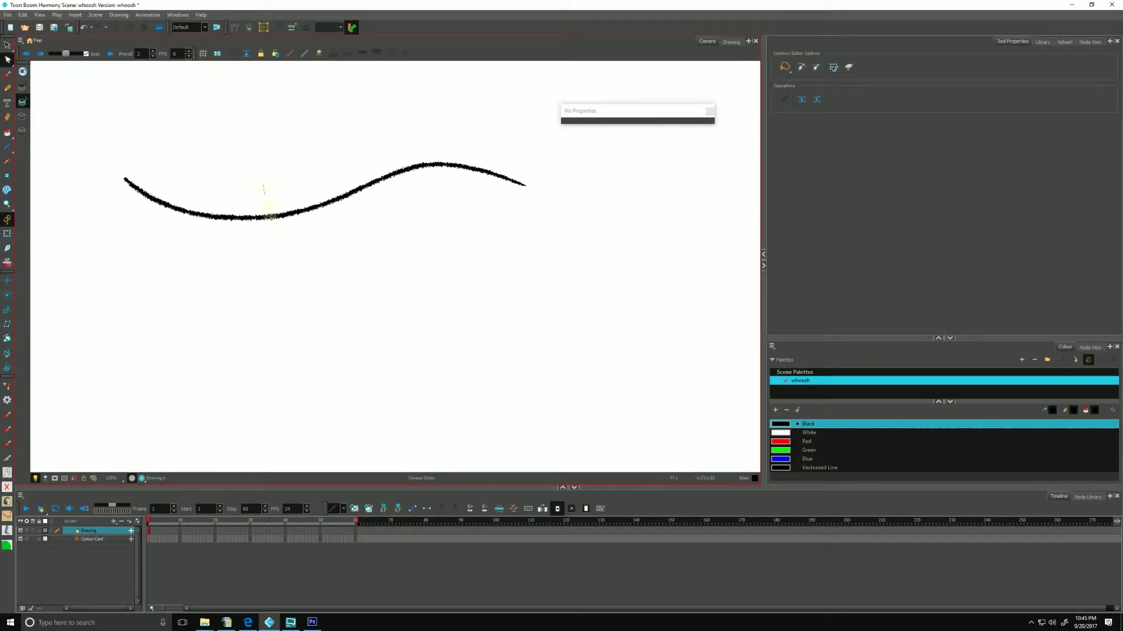
left_click(268, 215)
left_click_drag(308, 215, 324, 248)
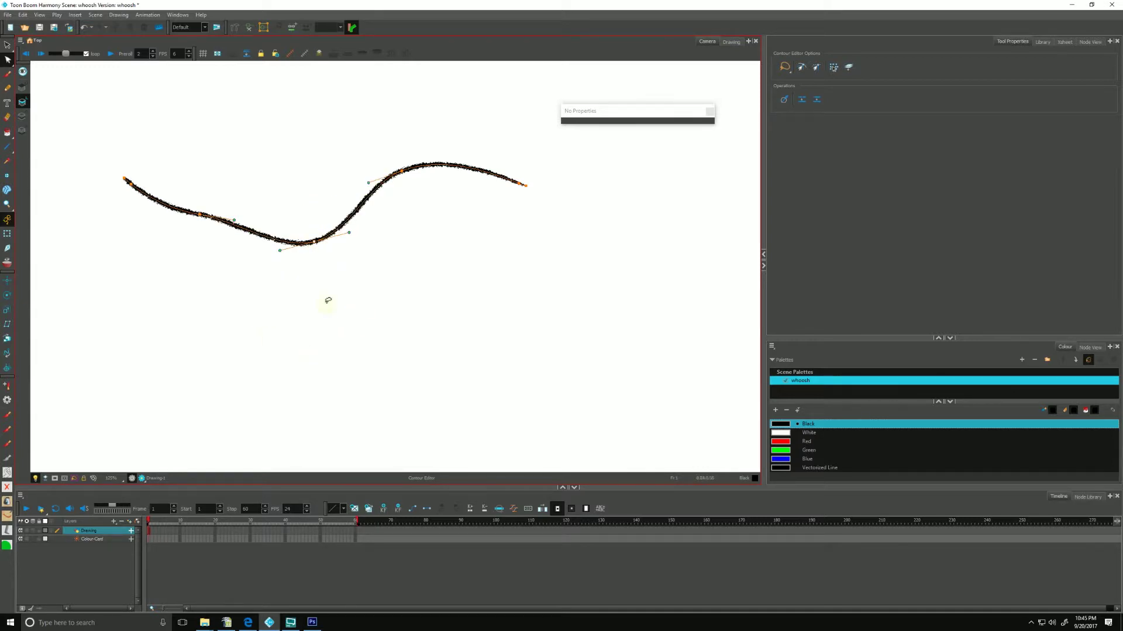
left_click_drag(280, 251, 259, 255)
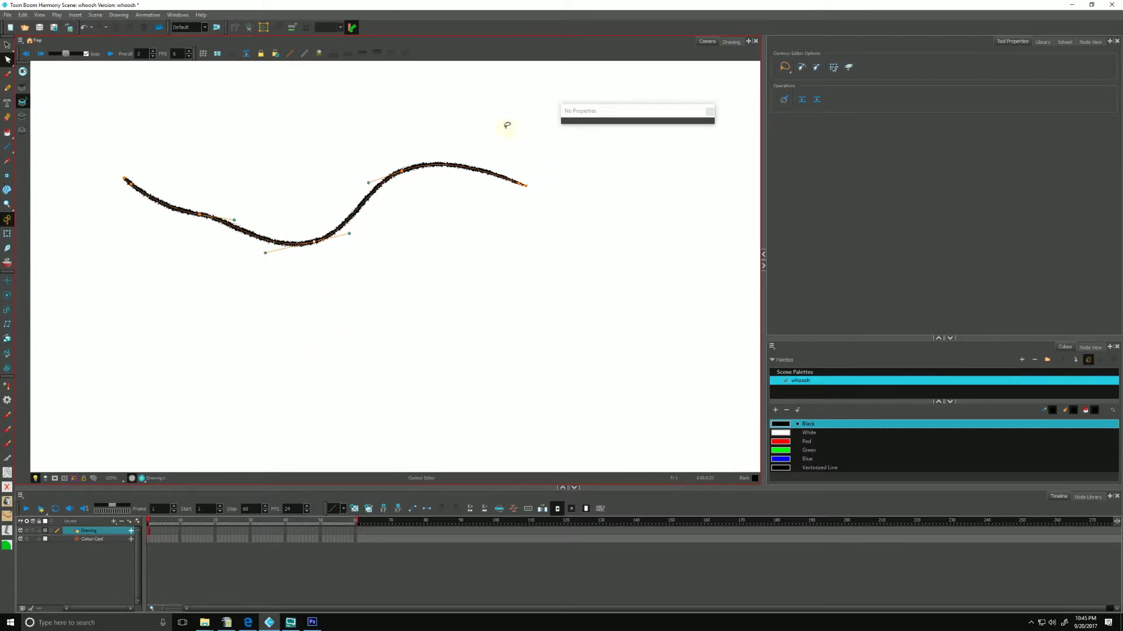
left_click(8, 88)
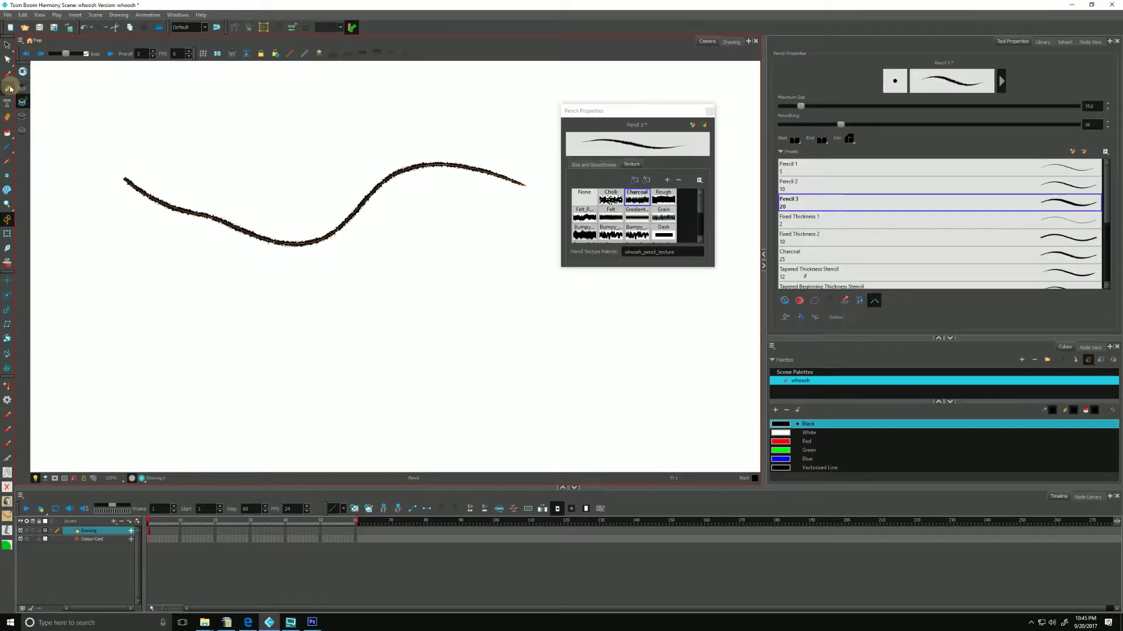
left_click_drag(608, 114, 618, 115)
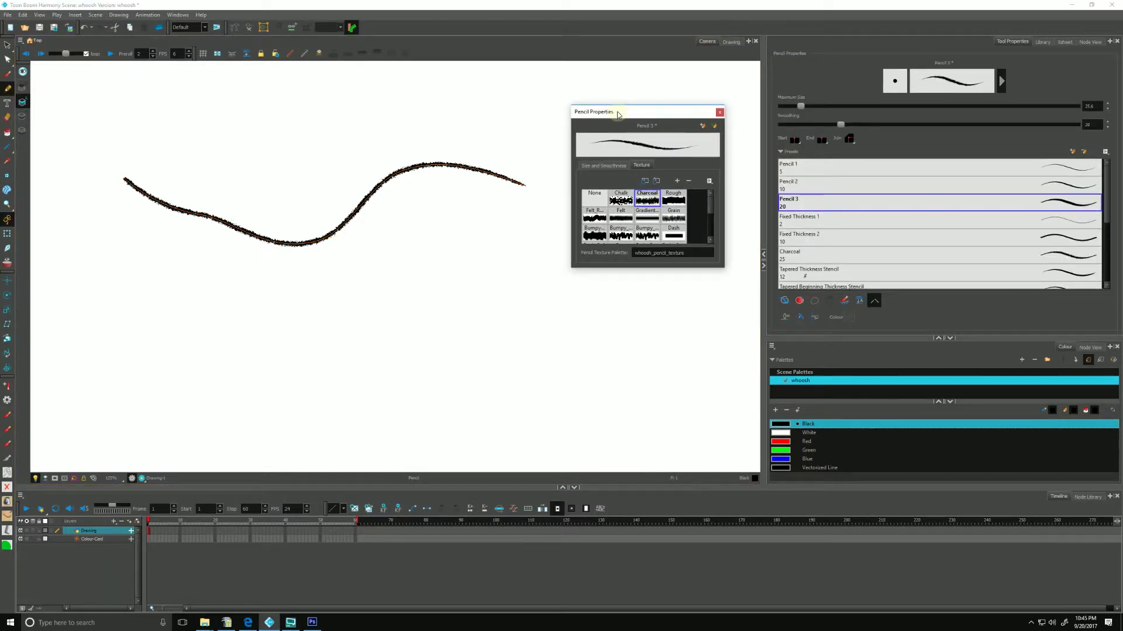
- Import the pencil_line_texture file from the Desktop into the pencil's texture list
left_click(678, 182)
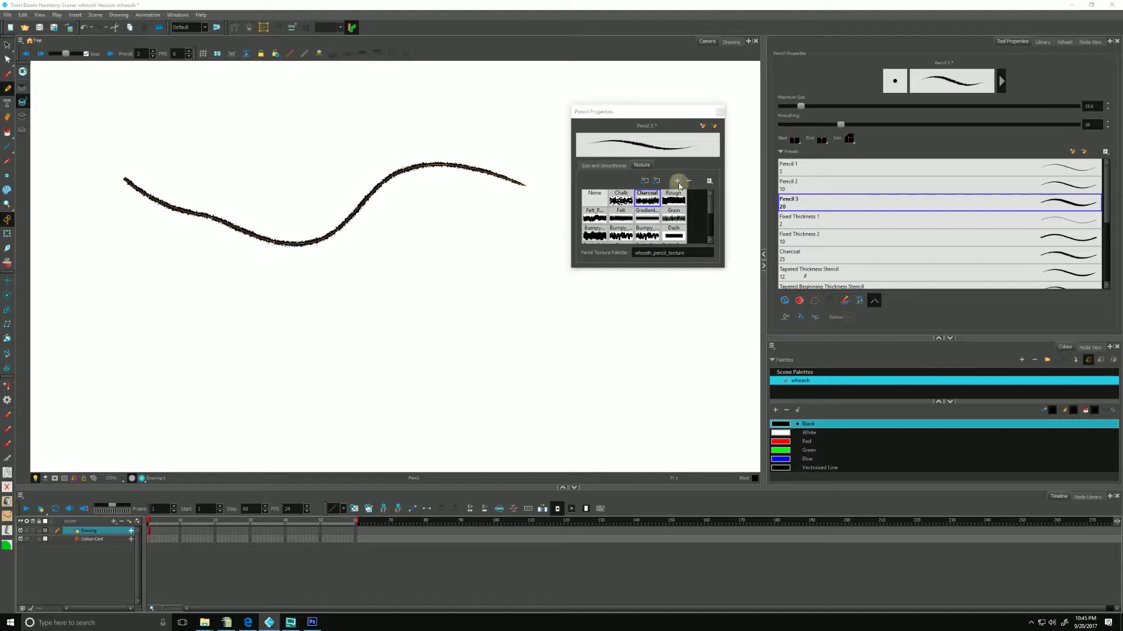
left_click_drag(664, 124, 615, 145)
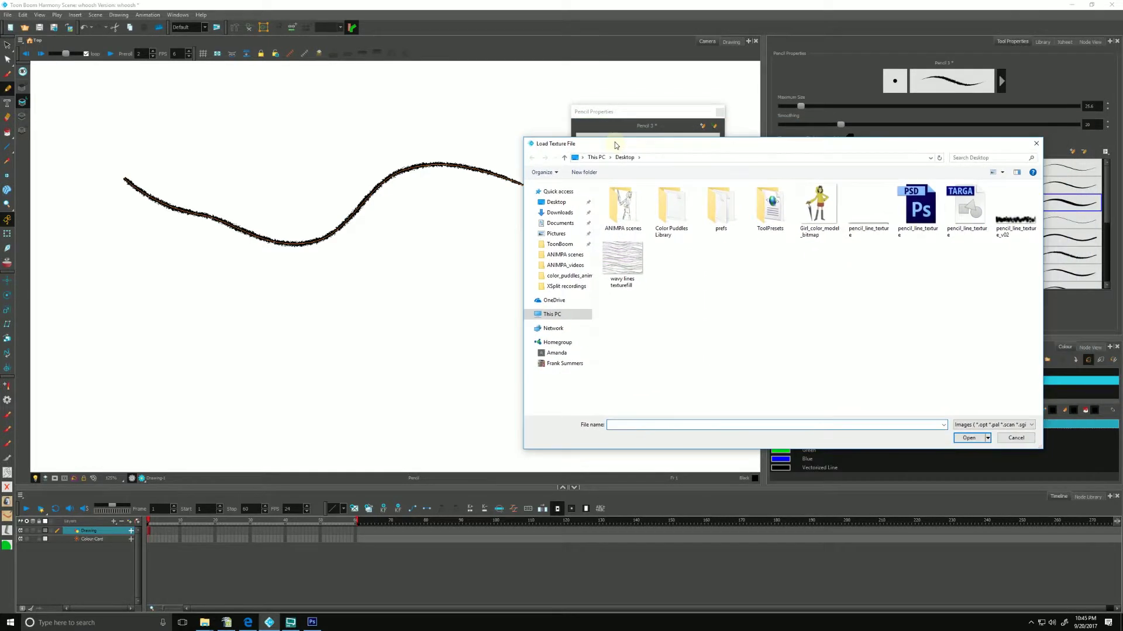
double_click(873, 216)
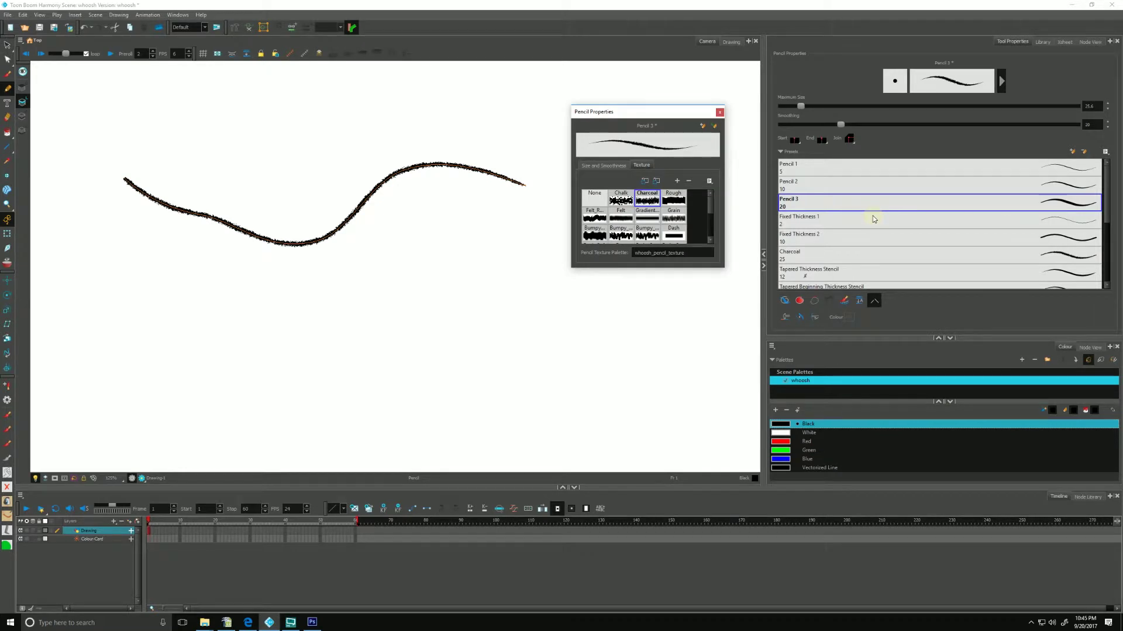
scroll(714, 240, "down", 2)
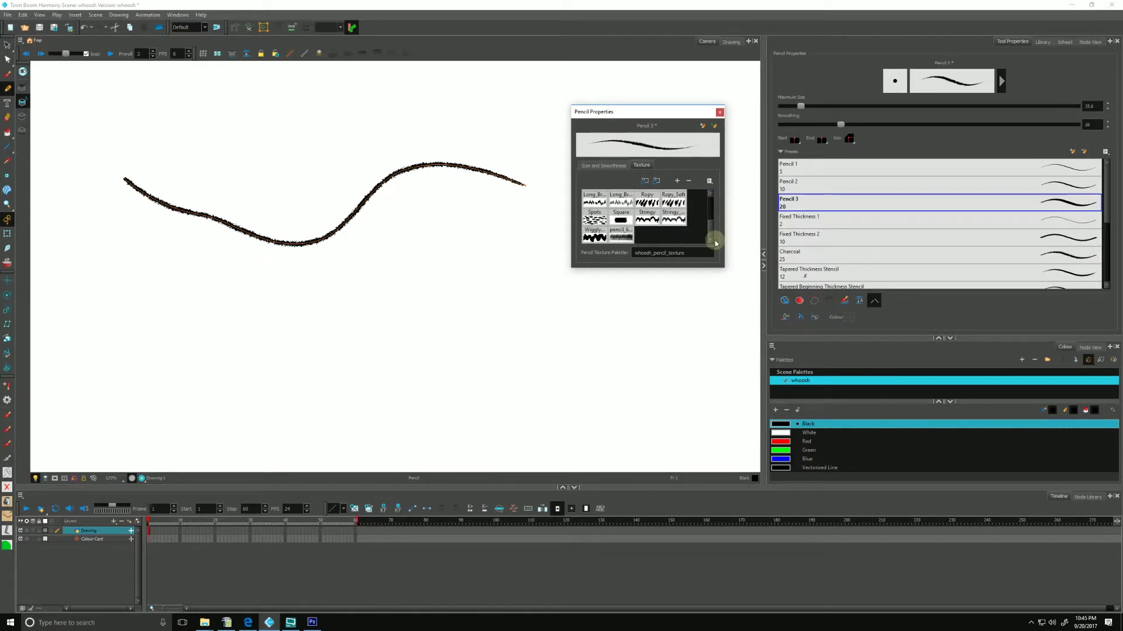
- Apply the pencil line texture and draw a textured wavy stroke and a loop below
left_click(620, 234)
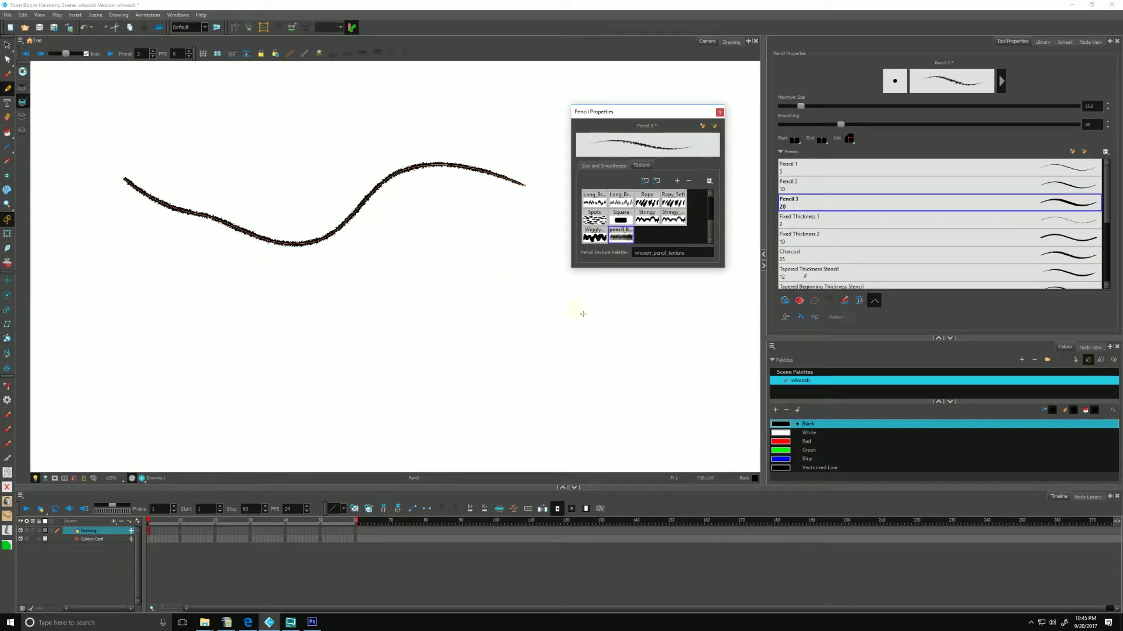
mouse_move(630, 341)
left_mouse_down()
mouse_move(424, 306)
mouse_move(155, 287)
left_mouse_up()
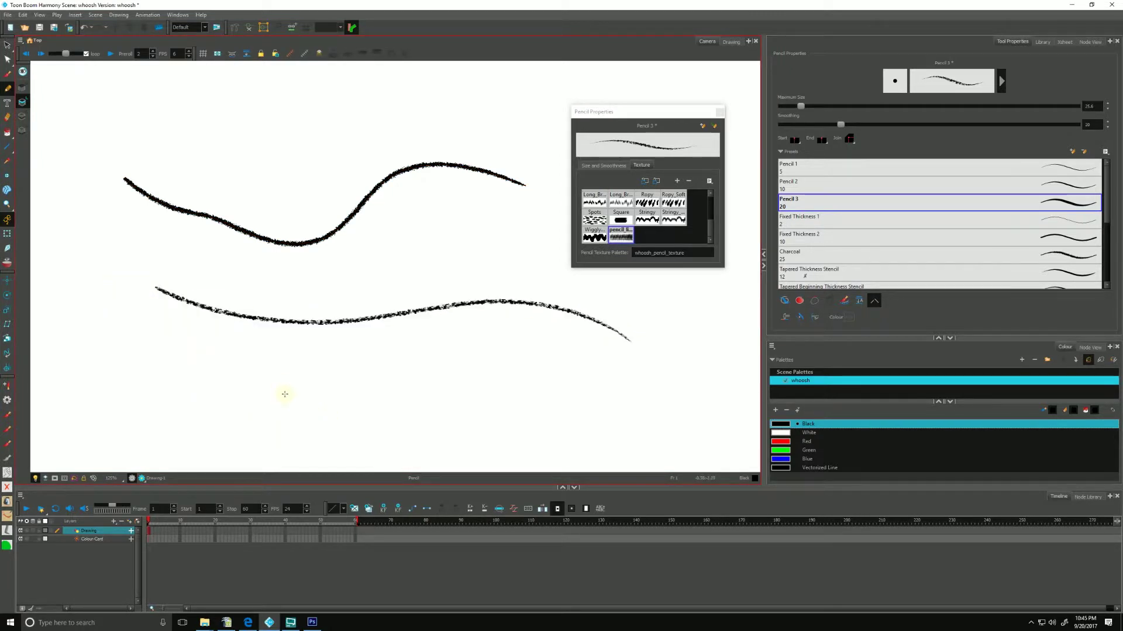
mouse_move(308, 352)
left_mouse_down()
mouse_move(340, 349)
mouse_move(325, 447)
mouse_move(297, 365)
mouse_move(358, 352)
left_mouse_up()
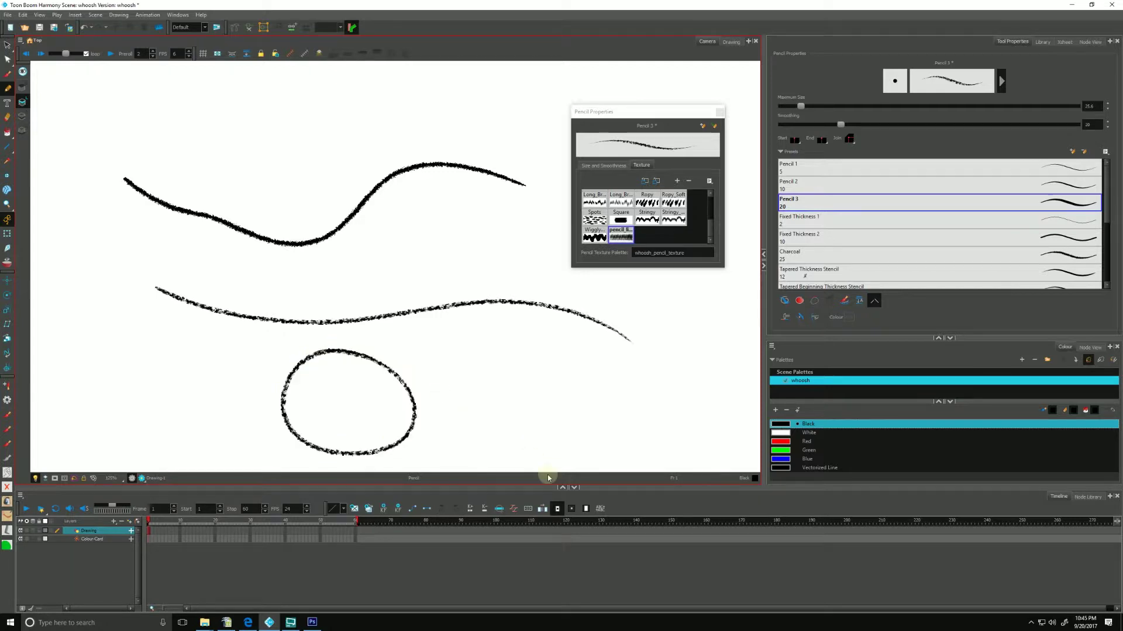
- Fill the pencil loop solid black, then select every stroke and delete them all
left_click(7, 132)
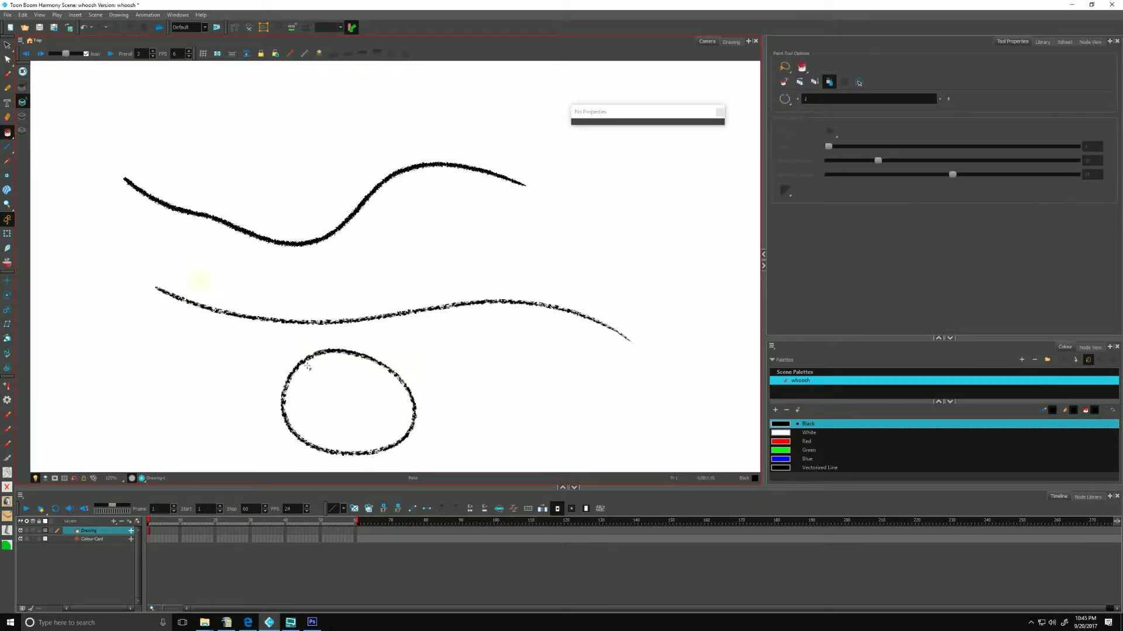
left_click(325, 399)
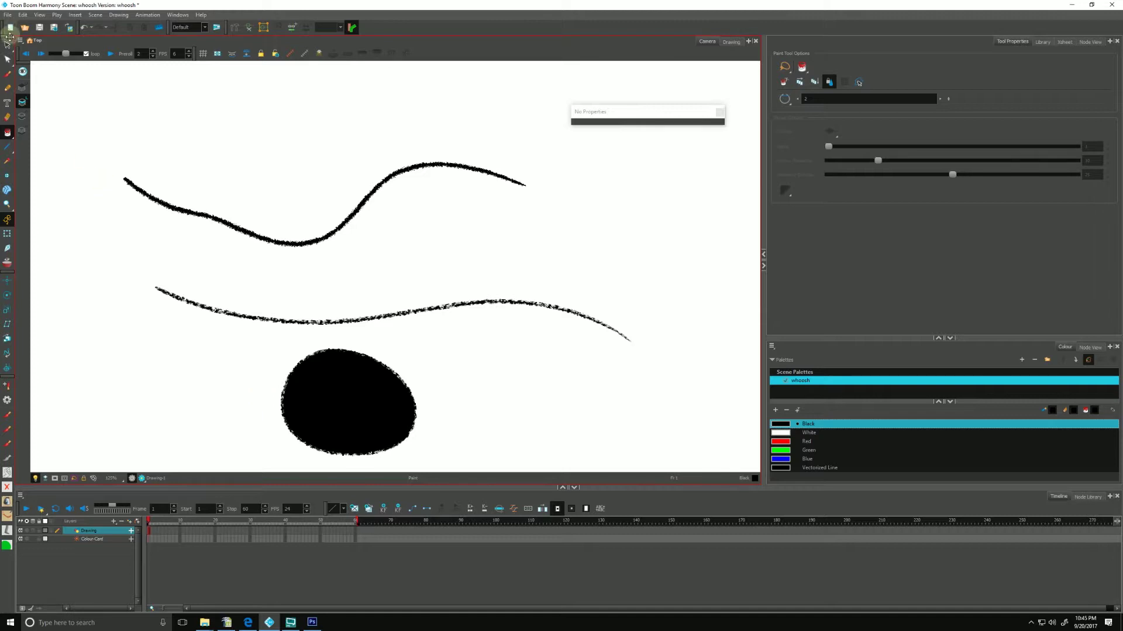
left_click_drag(283, 179, 316, 309)
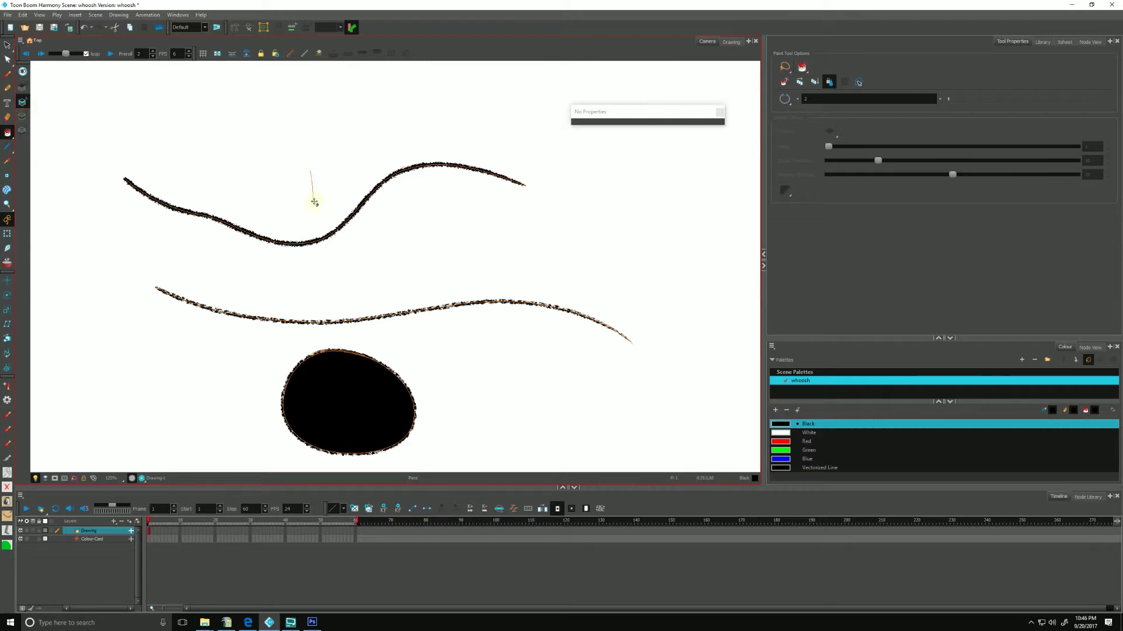
mouse_move(291, 154)
left_mouse_down()
mouse_move(336, 415)
mouse_move(326, 451)
left_mouse_up()
key("Delete")
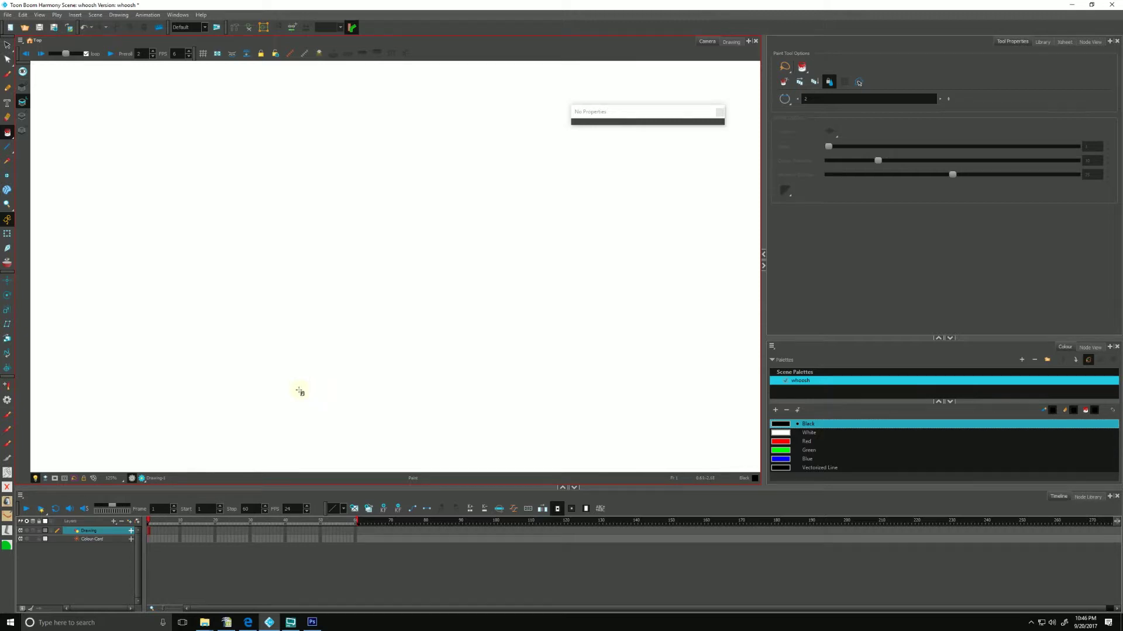
- Switch back to the Pencil and start a new brush preset from the modified Pencil 3 settings
left_click(8, 87)
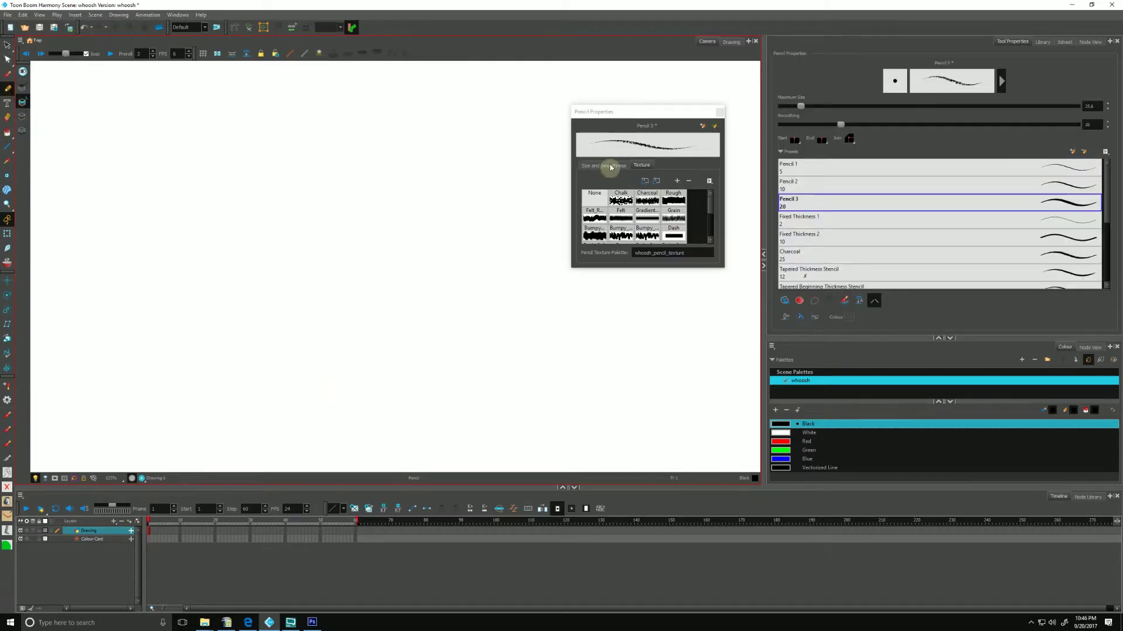
mouse_move(622, 112)
left_mouse_down()
mouse_move(612, 108)
mouse_move(623, 120)
left_mouse_up()
left_click(654, 130)
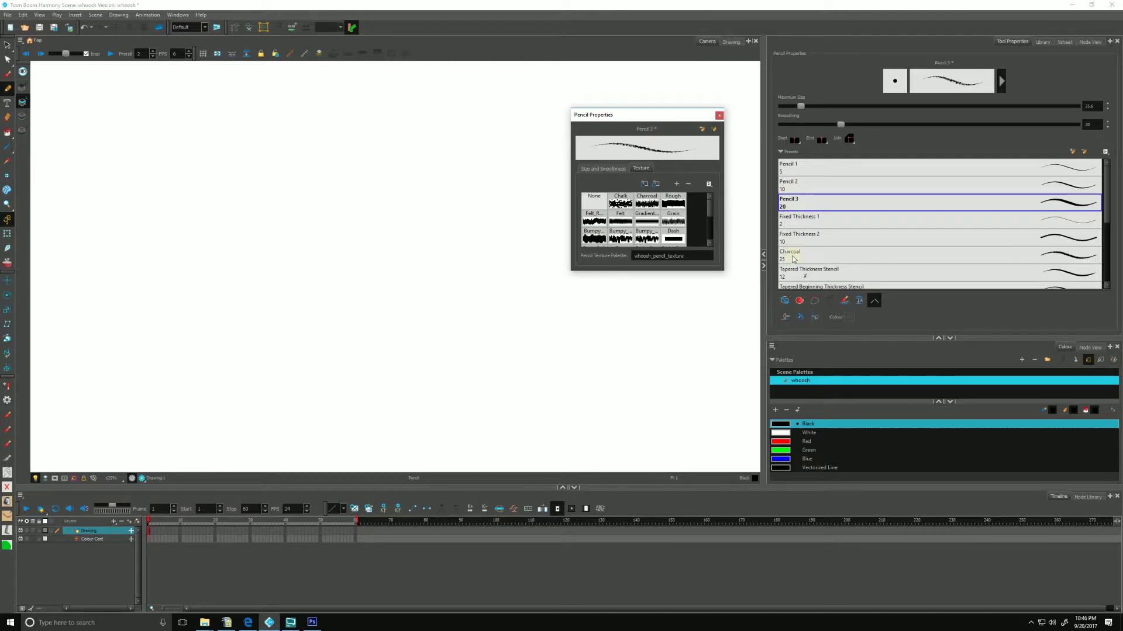
left_click_drag(671, 118, 662, 117)
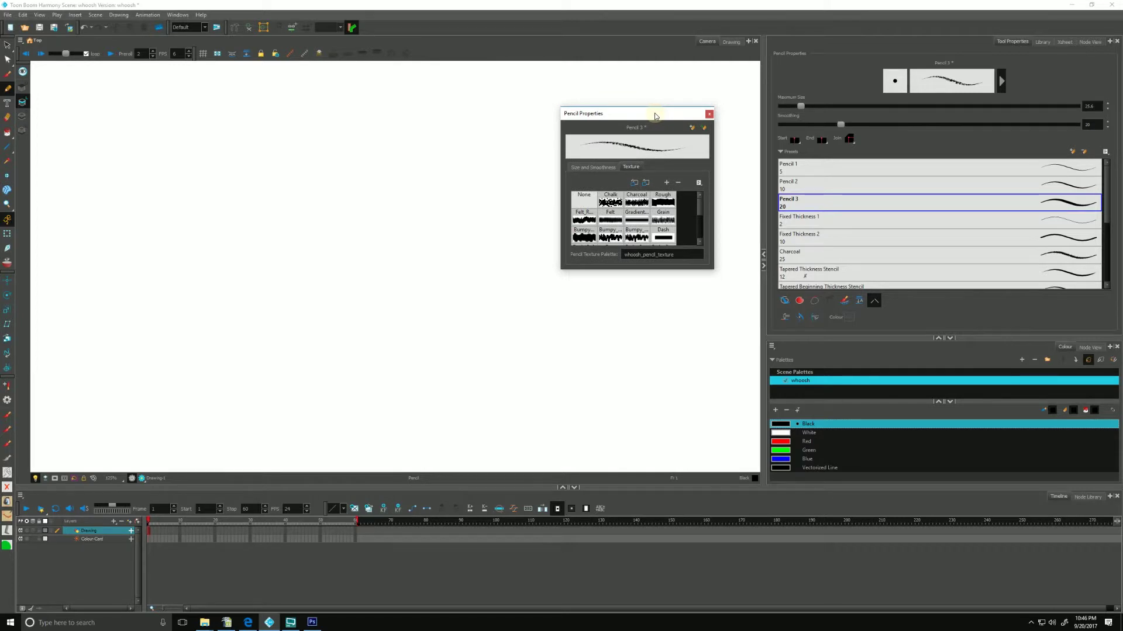
left_click(692, 129)
left_click(692, 128)
- Name the new preset 'chunky pencil' and confirm it, adding it at size 25.6
mouse_move(626, 166)
left_mouse_down()
mouse_move(508, 234)
mouse_move(432, 320)
left_mouse_up()
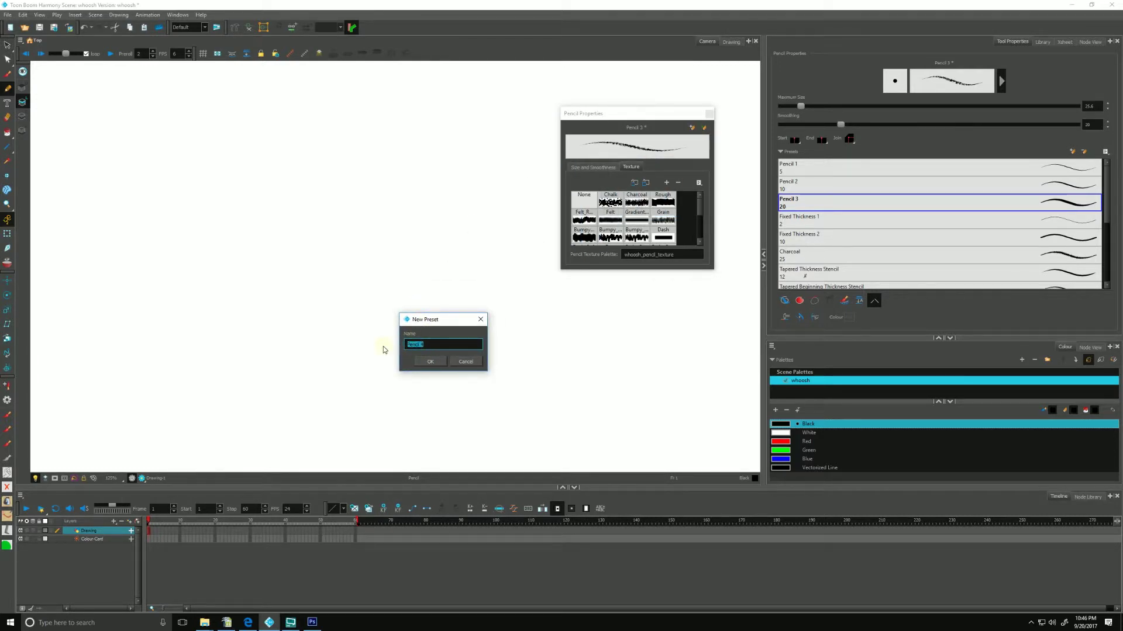
type("chunky p")
left_click(430, 361)
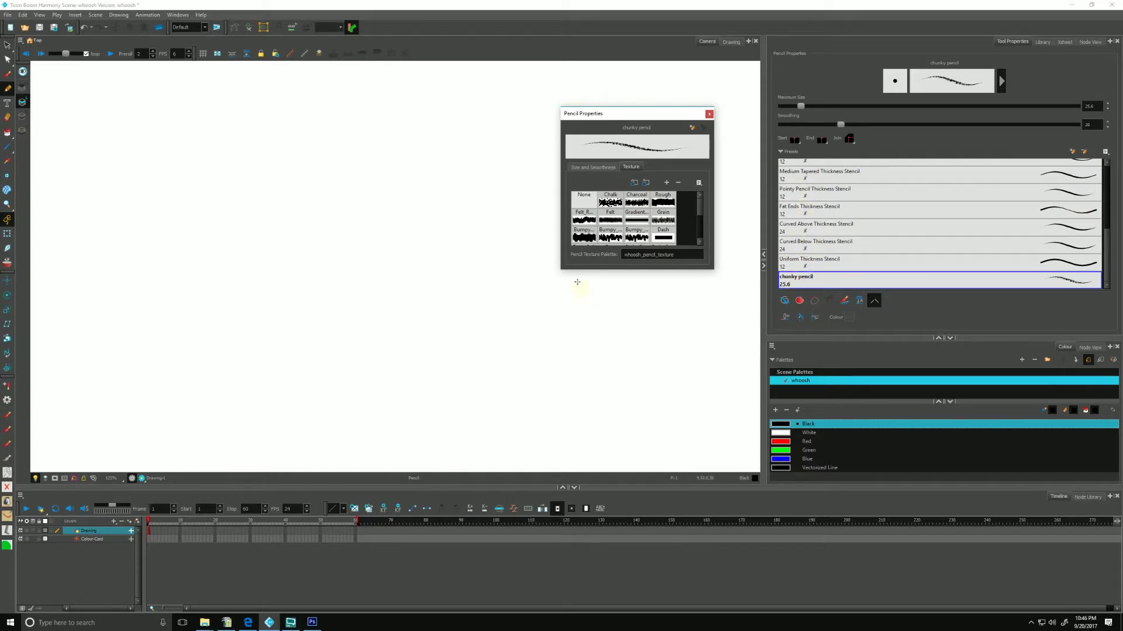
left_click(591, 125)
- Raise the chunky pencil's minimum size to 6.4% under Size and Smoothness
left_click(587, 167)
left_click(621, 197)
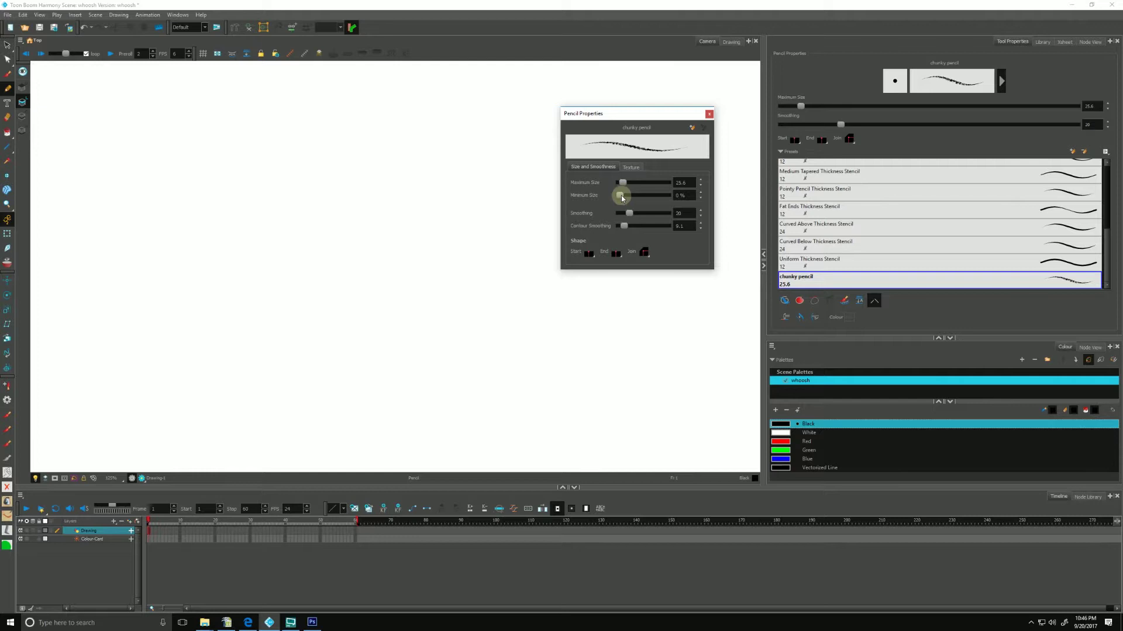
left_click_drag(621, 198, 622, 198)
left_click_drag(621, 195, 638, 229)
- Draw two crossing test strokes, try cutting them with the Cutter, undo, and return to the Pencil
mouse_move(484, 205)
left_mouse_down()
mouse_move(443, 175)
mouse_move(253, 176)
mouse_move(164, 158)
left_mouse_up()
left_click_drag(390, 224, 210, 131)
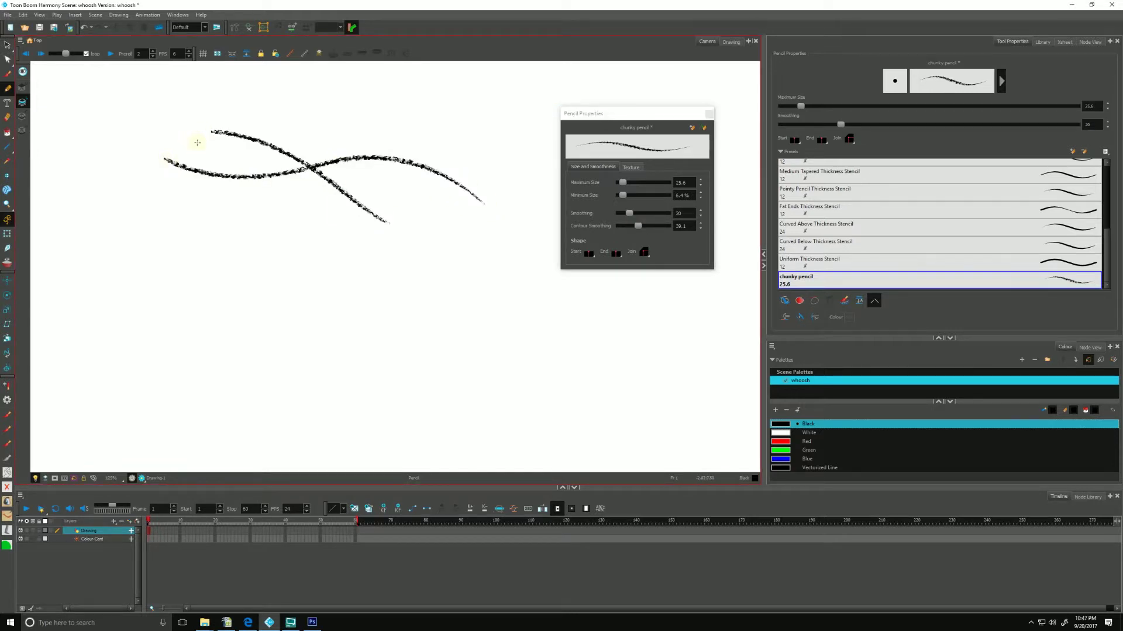
left_click(7, 59)
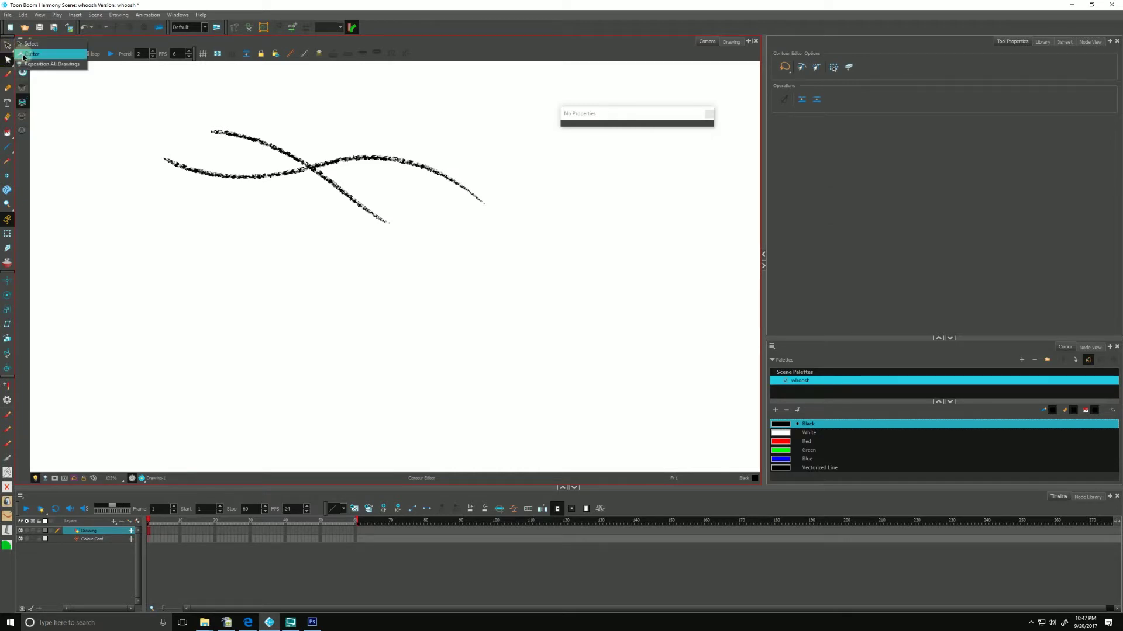
key("alt+t")
mouse_move(284, 139)
left_mouse_down()
mouse_move(280, 181)
mouse_move(235, 137)
left_mouse_up()
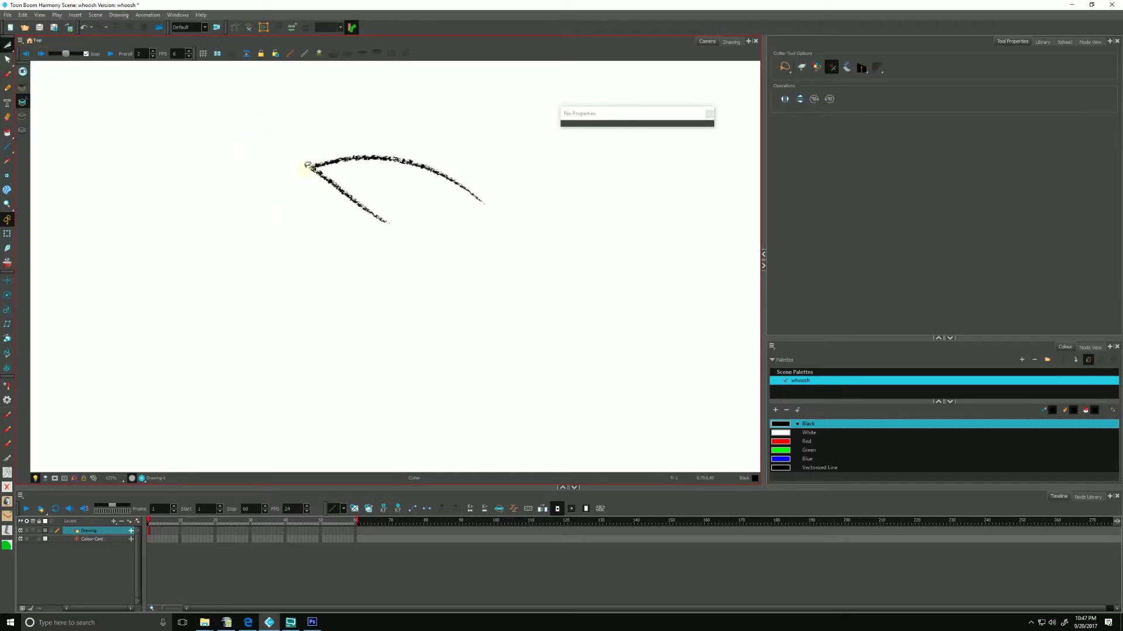
key("ctrl+z")
key("ctrl+z")
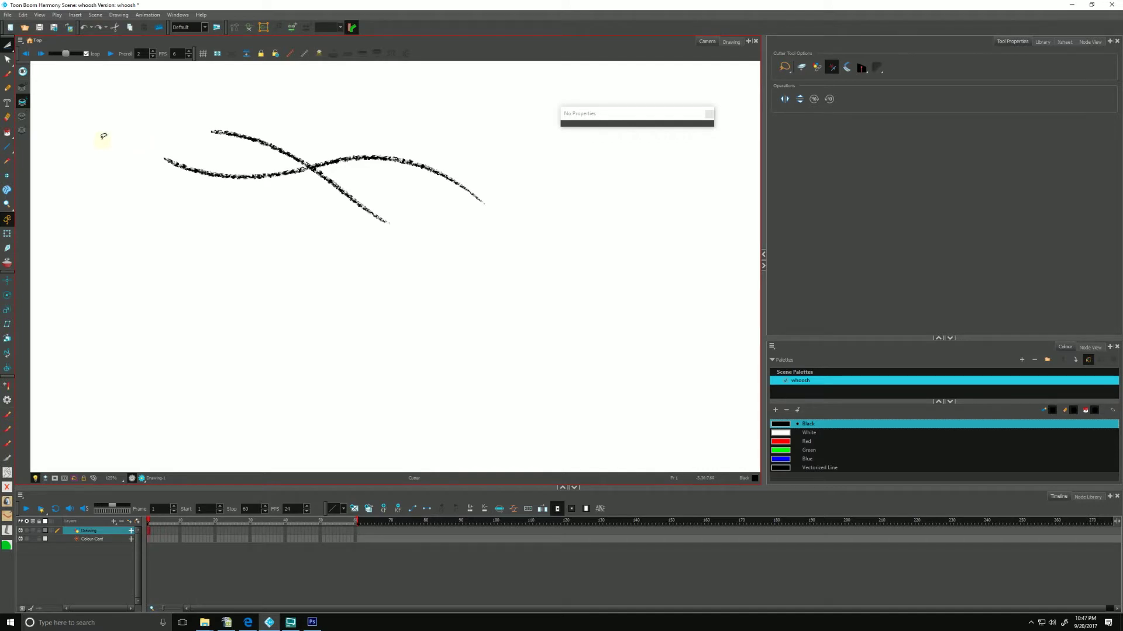
left_click(8, 88)
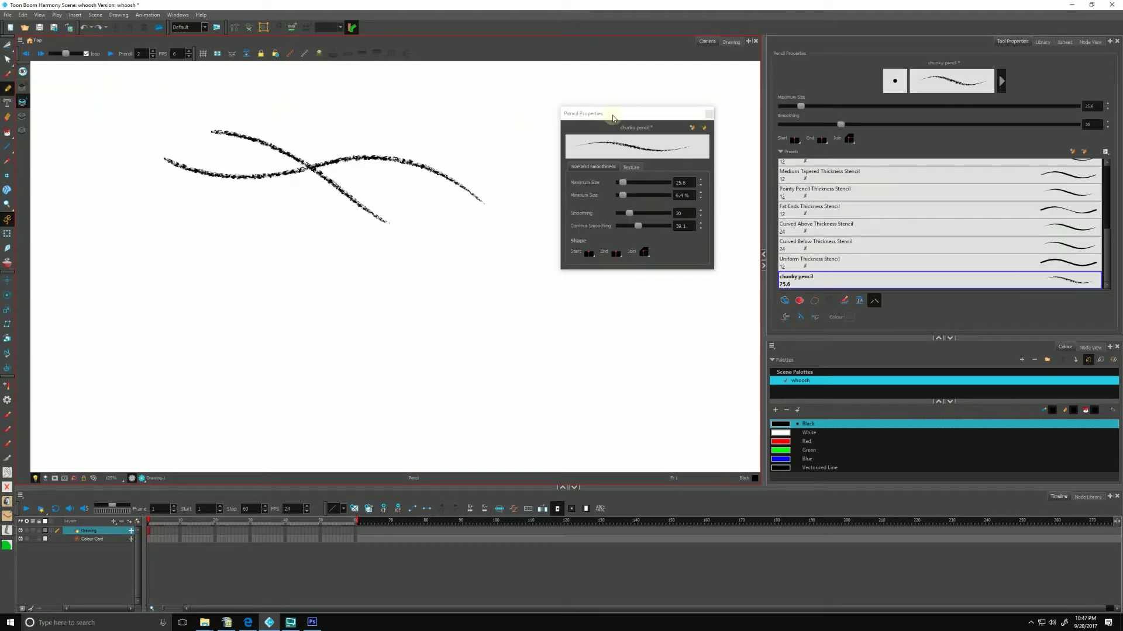
- Update the chunky pencil preset with the 6.4% minimum size, then delete both test strokes
left_click_drag(614, 113, 606, 113)
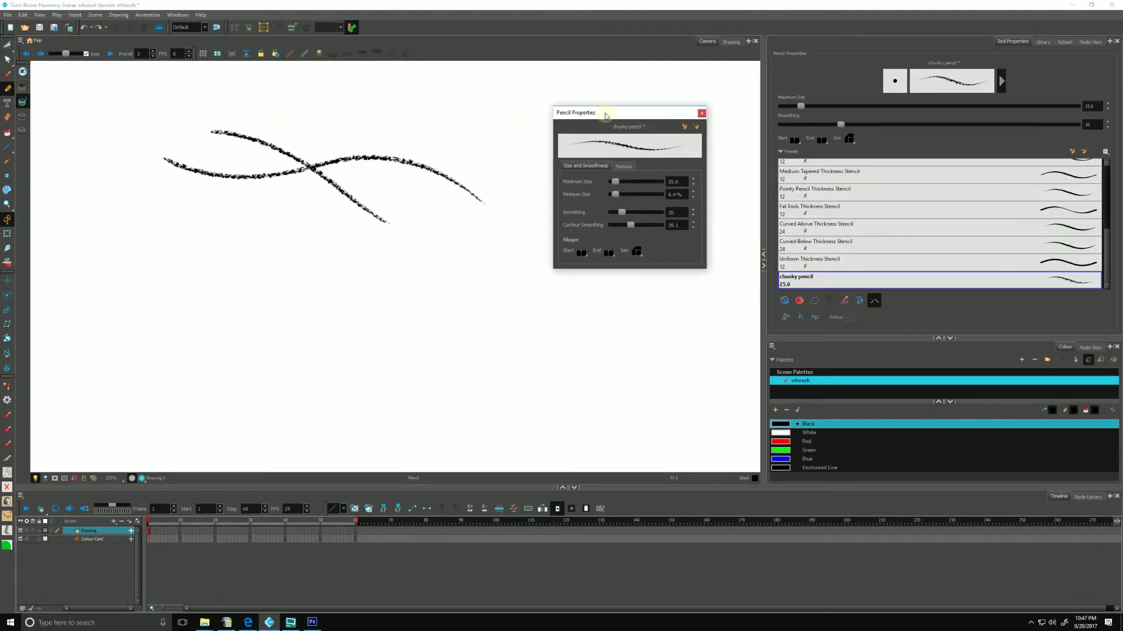
left_click(697, 128)
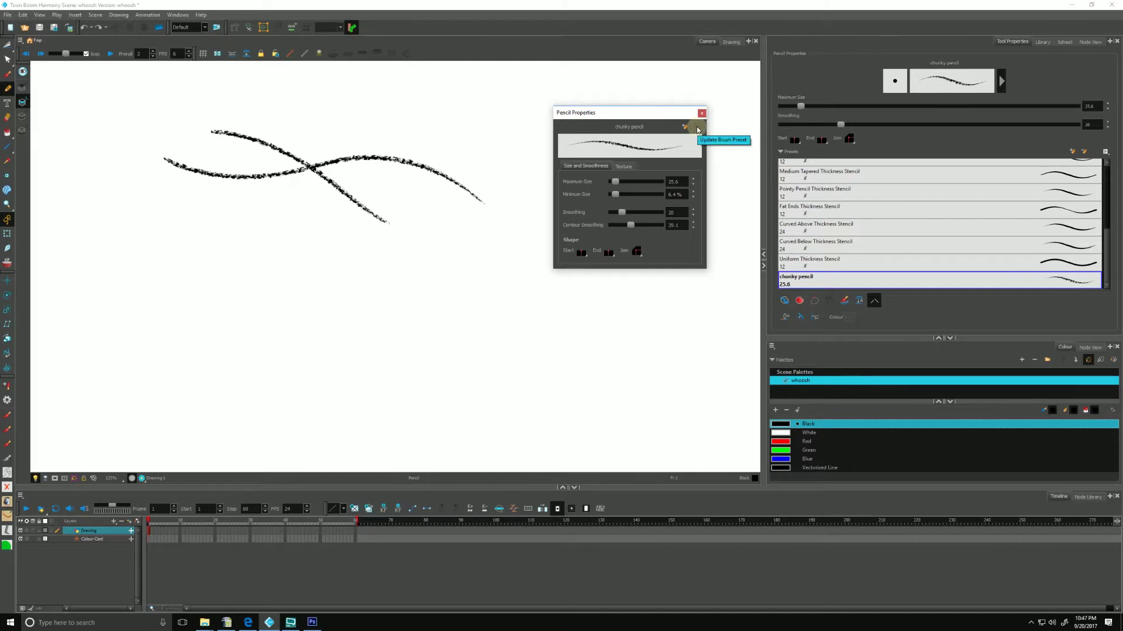
key("alt+s")
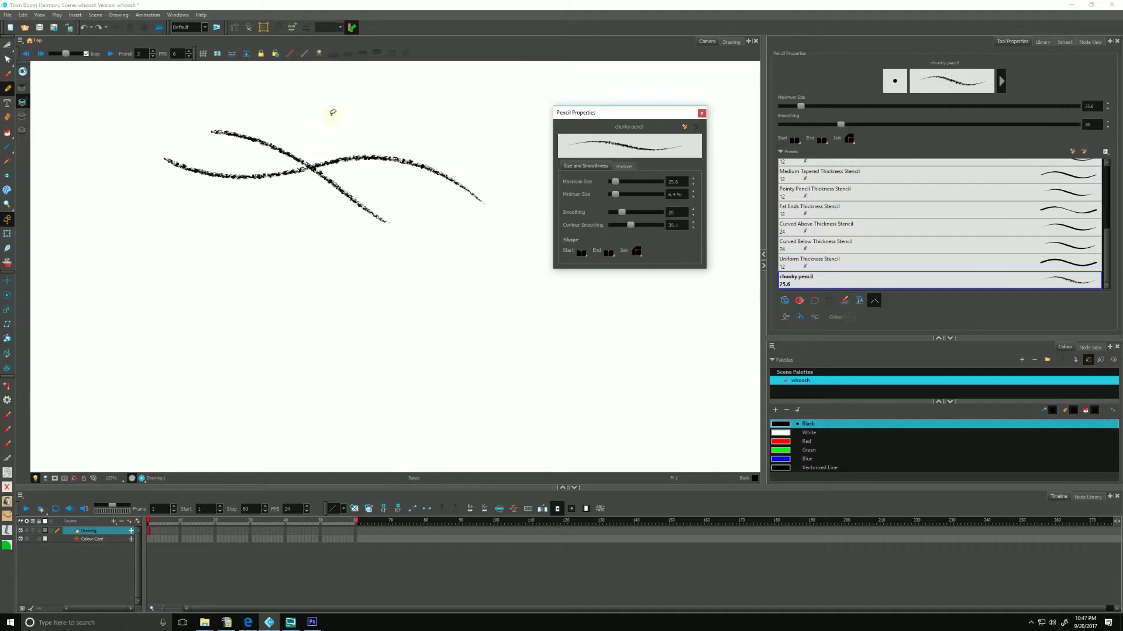
left_click_drag(333, 112, 281, 289)
key("Delete")
key("alt+b")
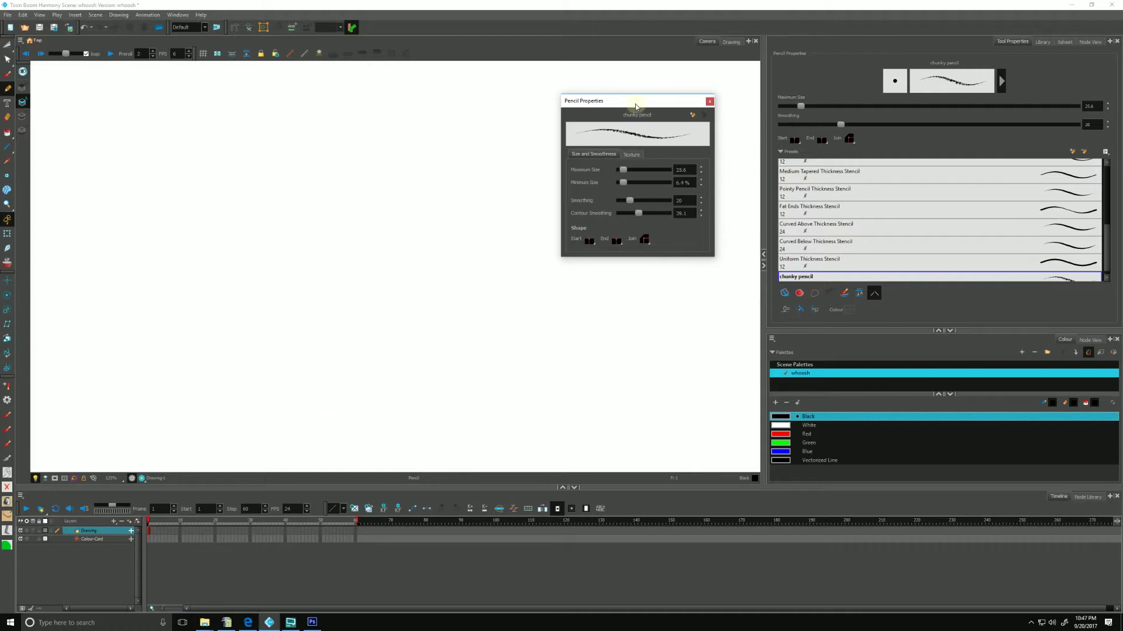
- Check chunky pencil in the presets list and close the Pencil Properties window
left_click_drag(637, 106, 645, 104)
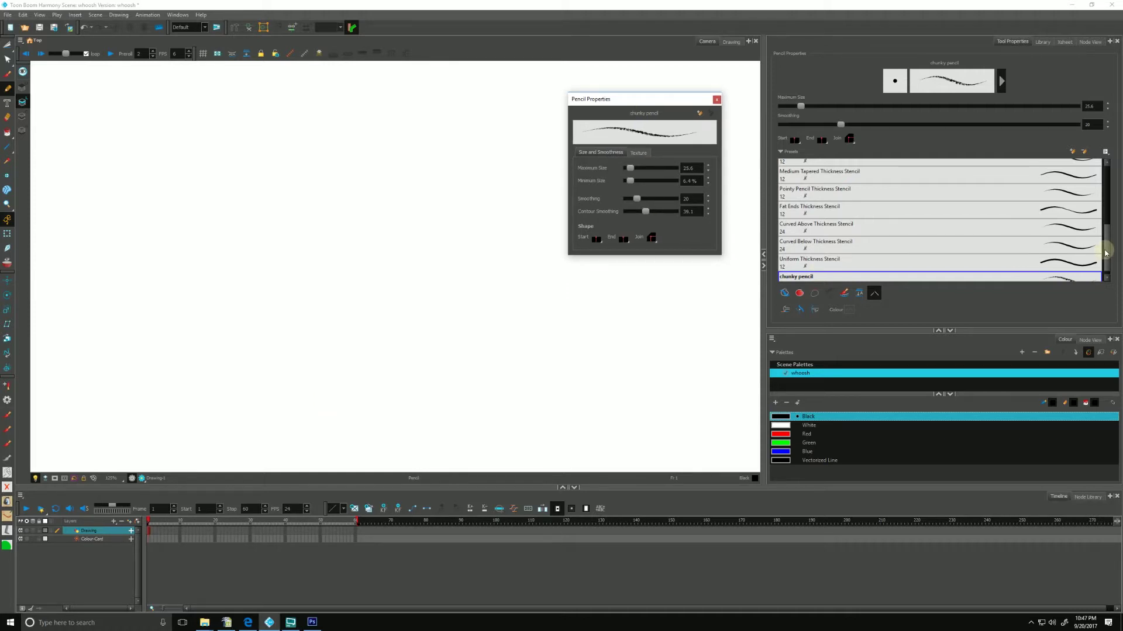
left_click_drag(1105, 257, 1102, 289)
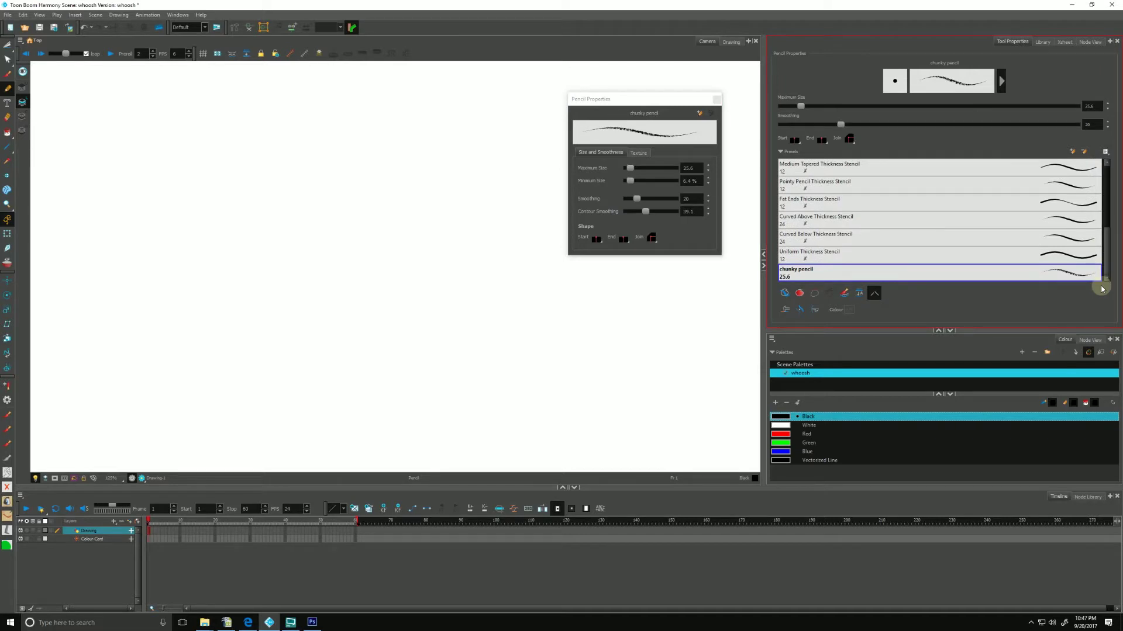
left_click_drag(630, 100, 617, 94)
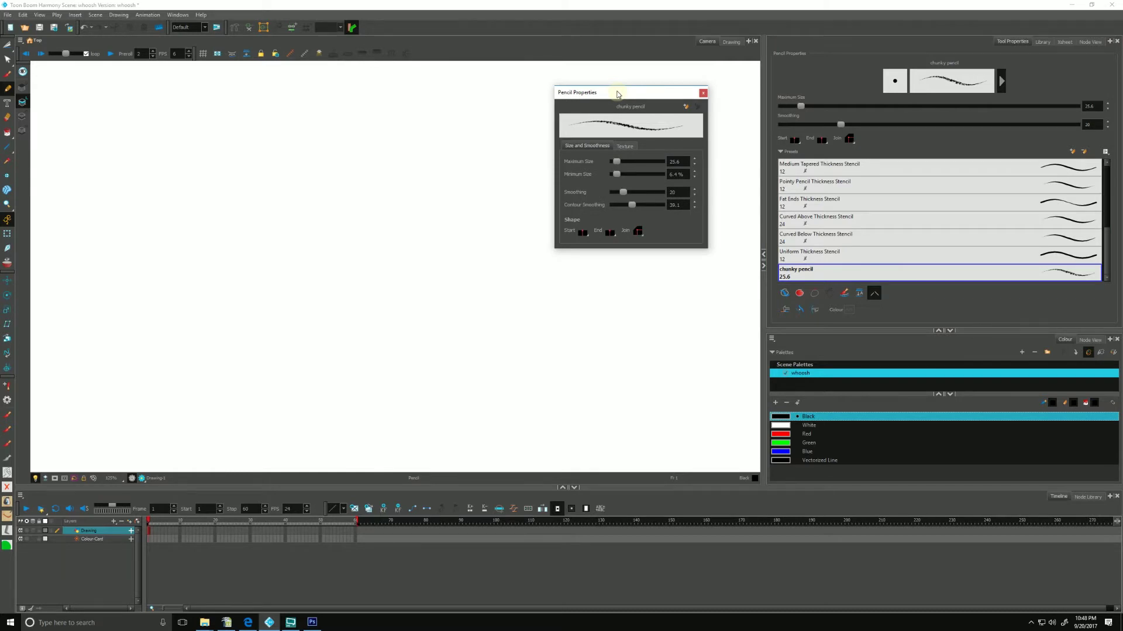
left_click(703, 93)
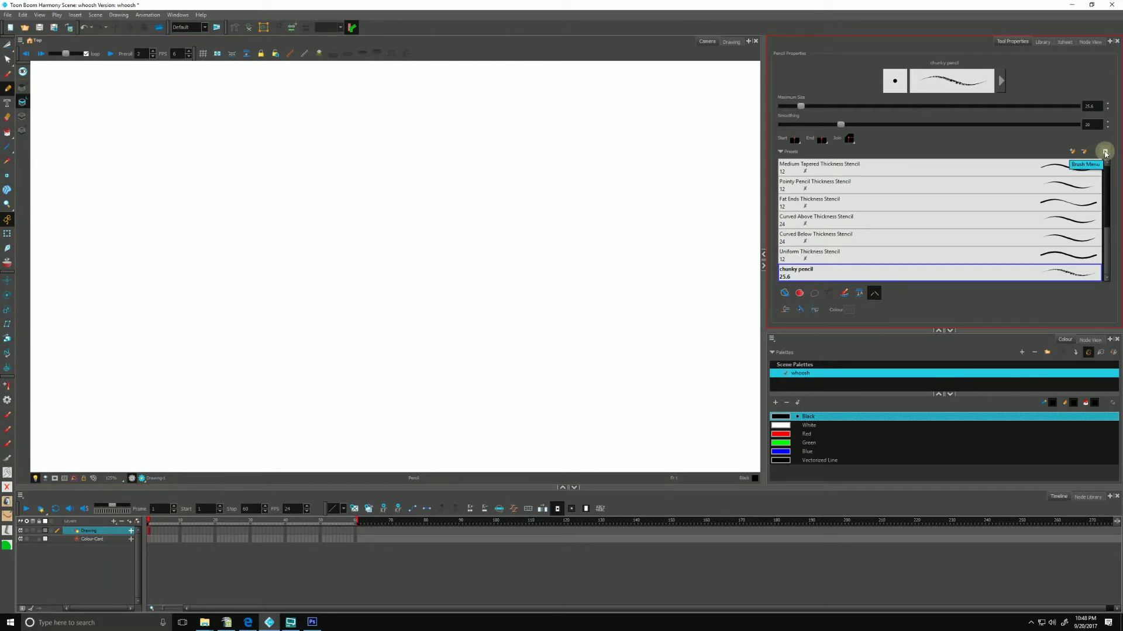
- Open Export Brushes, enlarge its window, and deselect all brush types except the Pencil category
left_click(1105, 152)
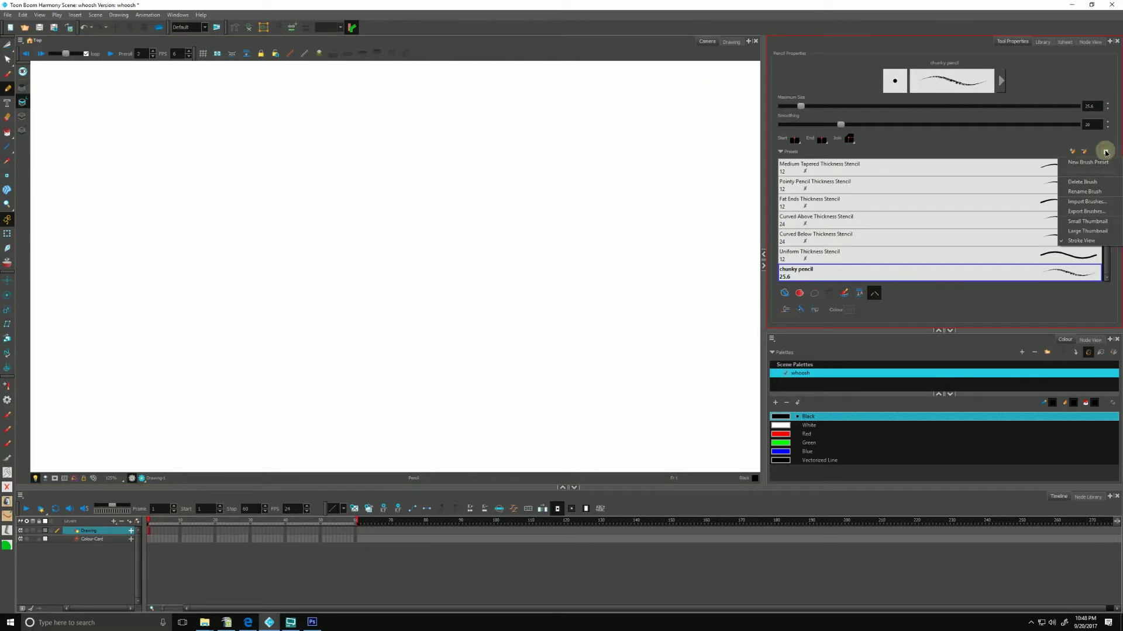
left_click(1068, 212)
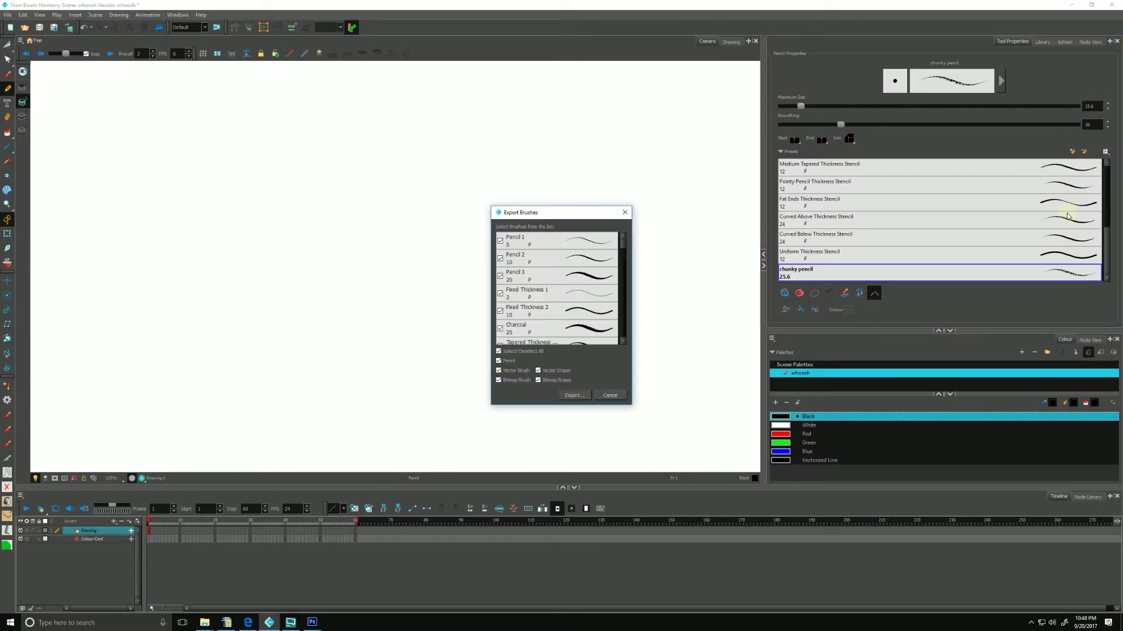
left_click_drag(523, 214, 274, 104)
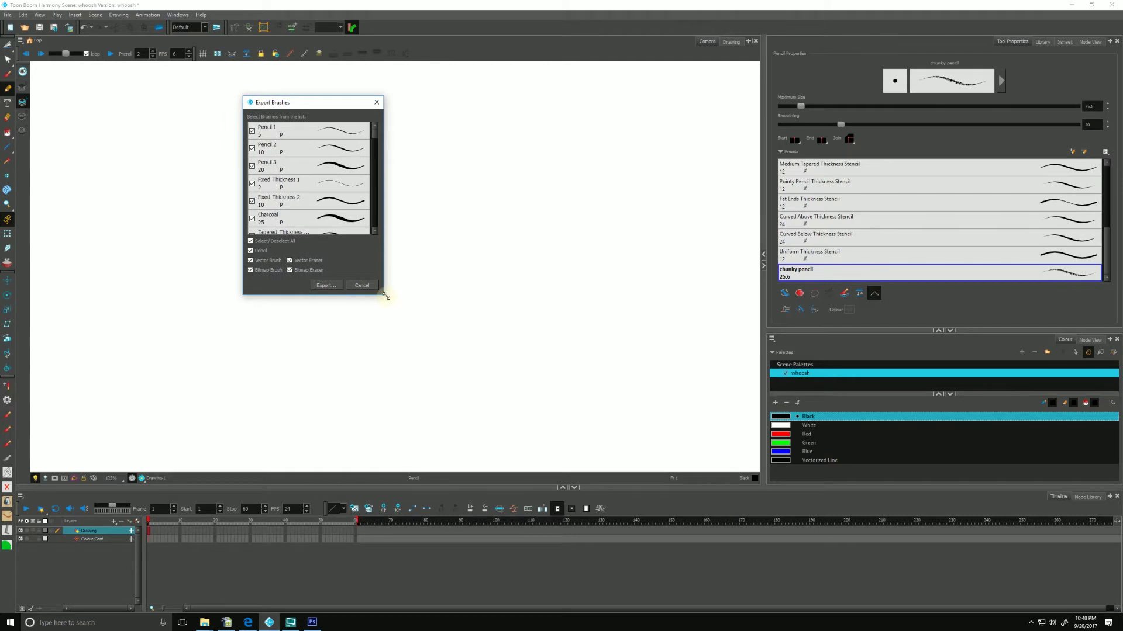
mouse_move(384, 296)
left_mouse_down()
mouse_move(451, 321)
mouse_move(608, 426)
left_mouse_up()
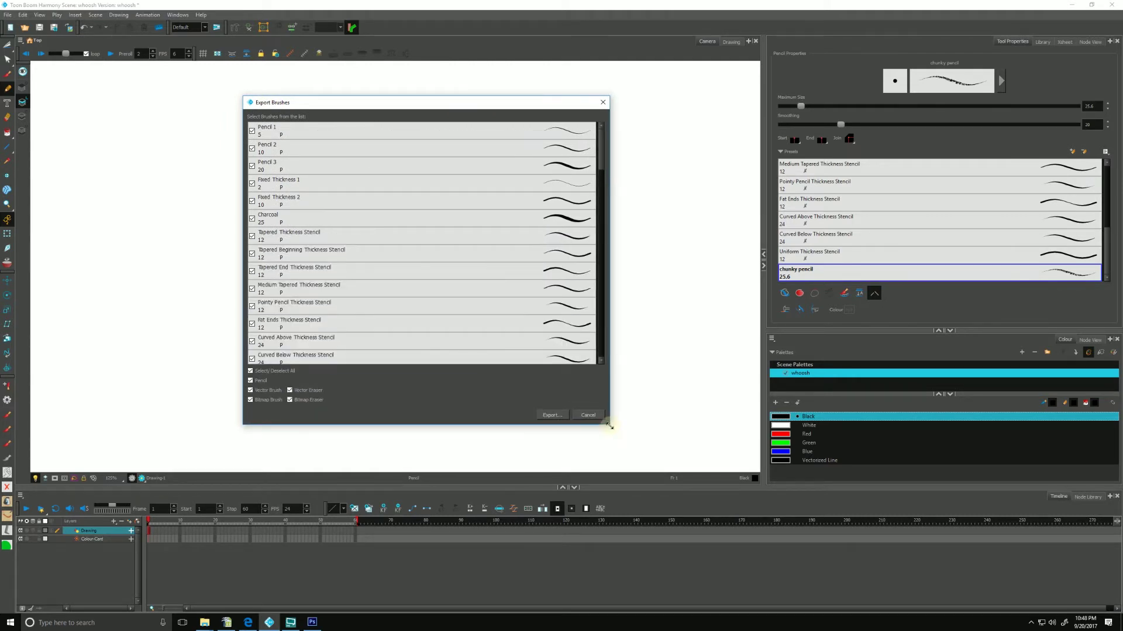
left_click(250, 371)
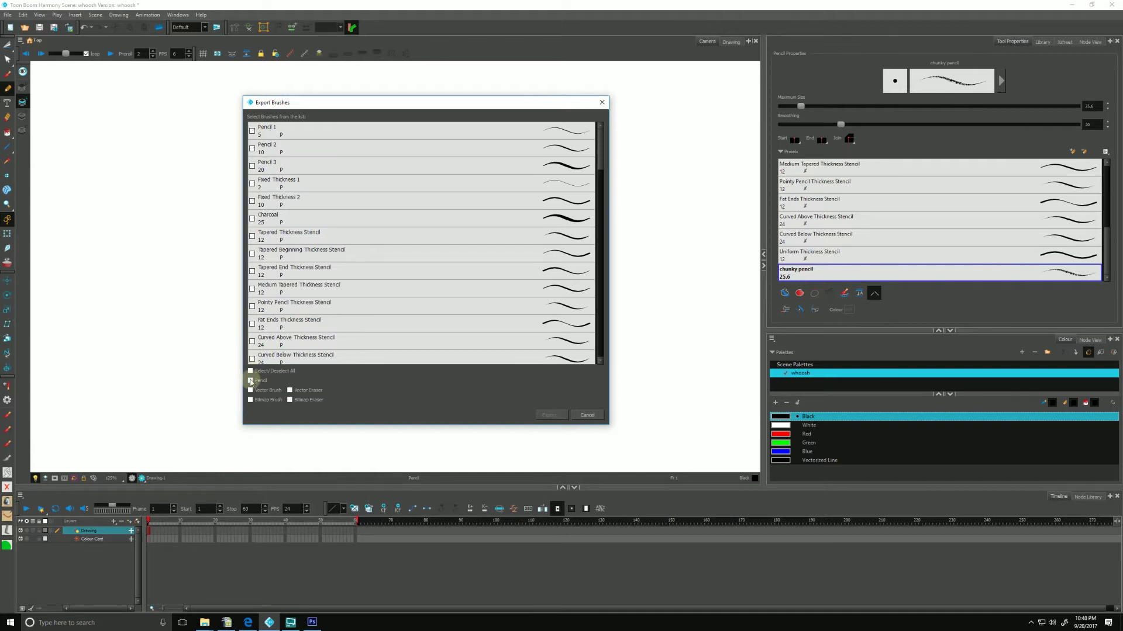
left_click(250, 381)
mouse_move(599, 159)
left_mouse_down()
mouse_move(604, 185)
mouse_move(601, 165)
left_mouse_up()
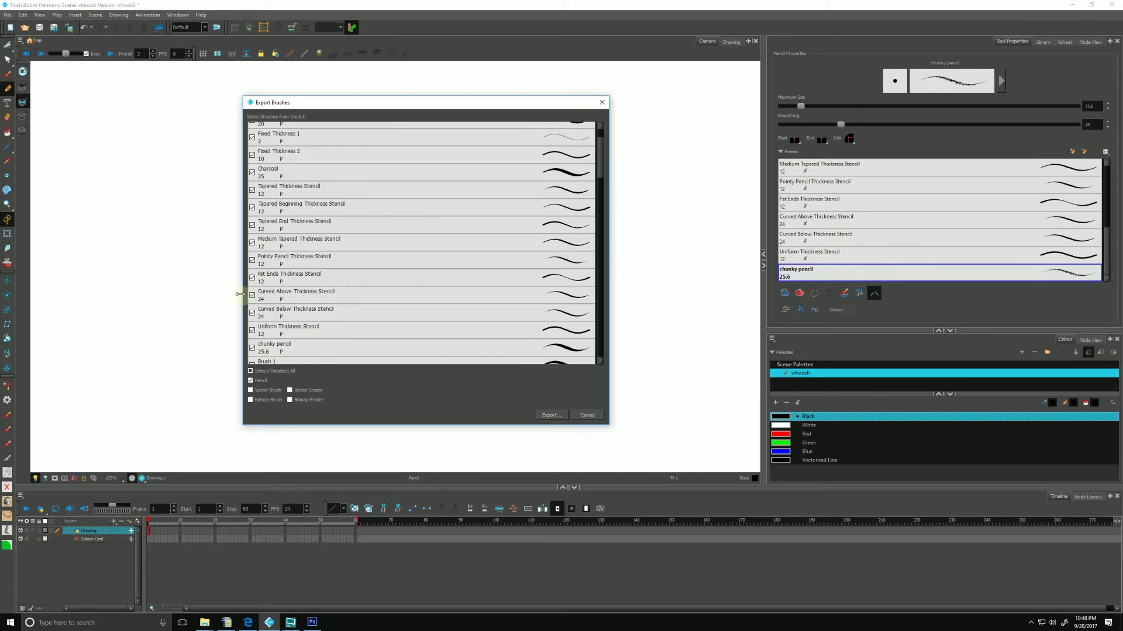
- Untick the nine Thickness Stencil presets, from Uniform through Tapered, for export
left_click(252, 330)
left_click(252, 313)
left_click(252, 295)
left_click(252, 278)
scroll(255, 272, "up", 2)
left_click(252, 306)
left_click(252, 288)
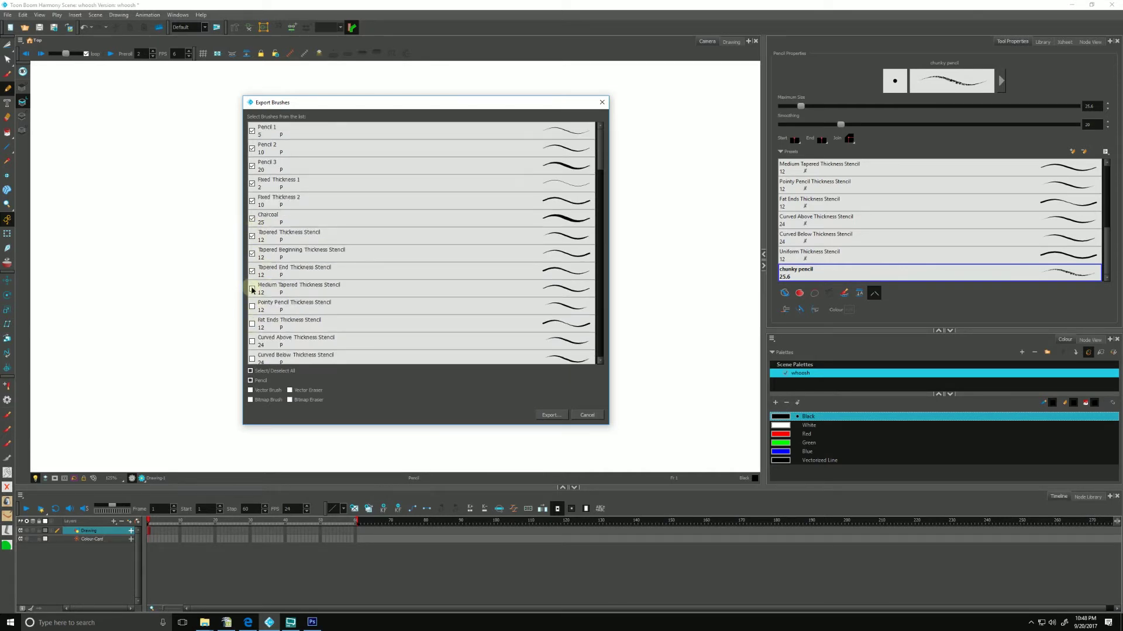
left_click(252, 270)
left_click(252, 253)
left_click(252, 235)
- Untick Charcoal, Fixed Thickness 1–2 and Pencils 1–3, leaving only chunky pencil, and proceed to Export
left_click(252, 218)
left_click(252, 200)
left_click(252, 183)
left_click(252, 165)
left_click(252, 148)
left_click(252, 130)
scroll(600, 173, "down", 1)
scroll(599, 175, "down", 2)
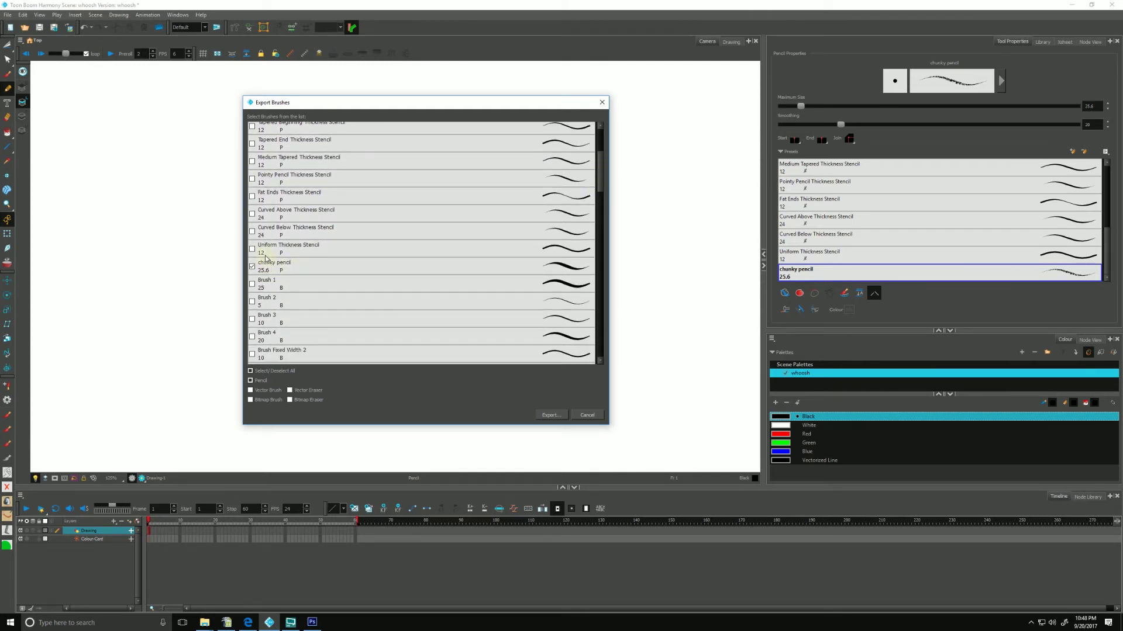
left_click(537, 415)
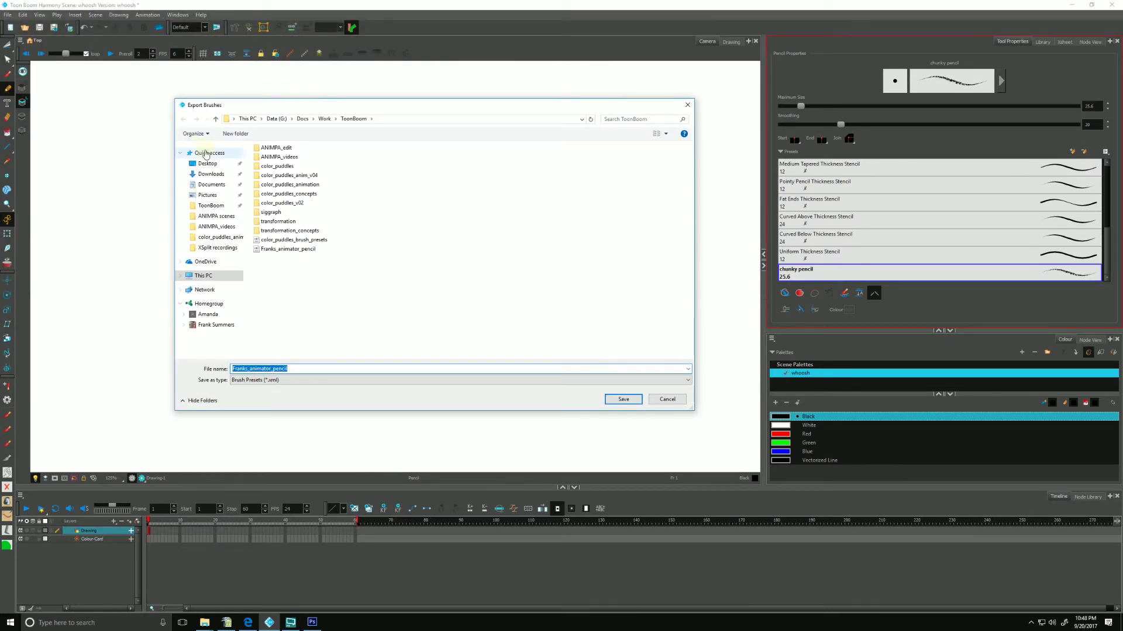
- Save the exported preset to the Desktop as chunky_pencil_preset
left_click(207, 164)
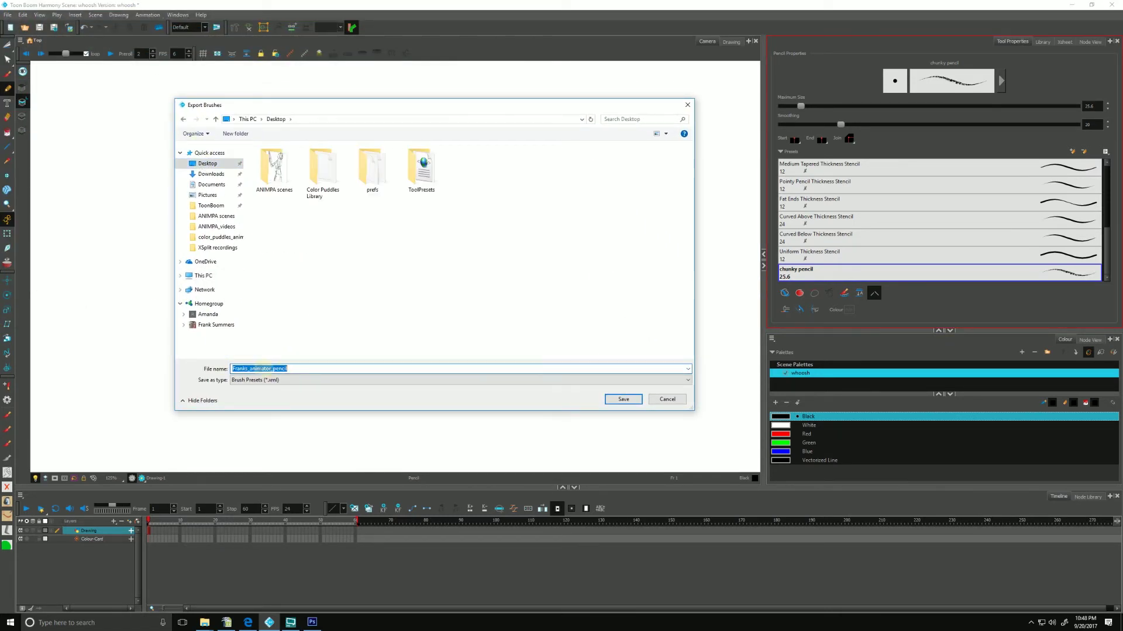
type("c")
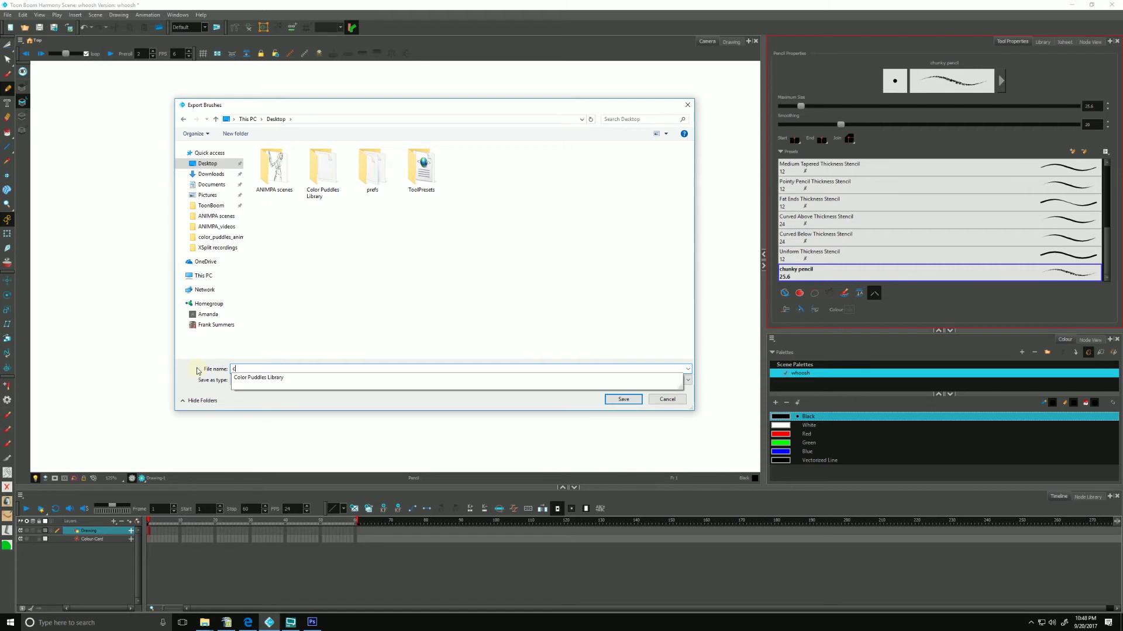
key("Escape")
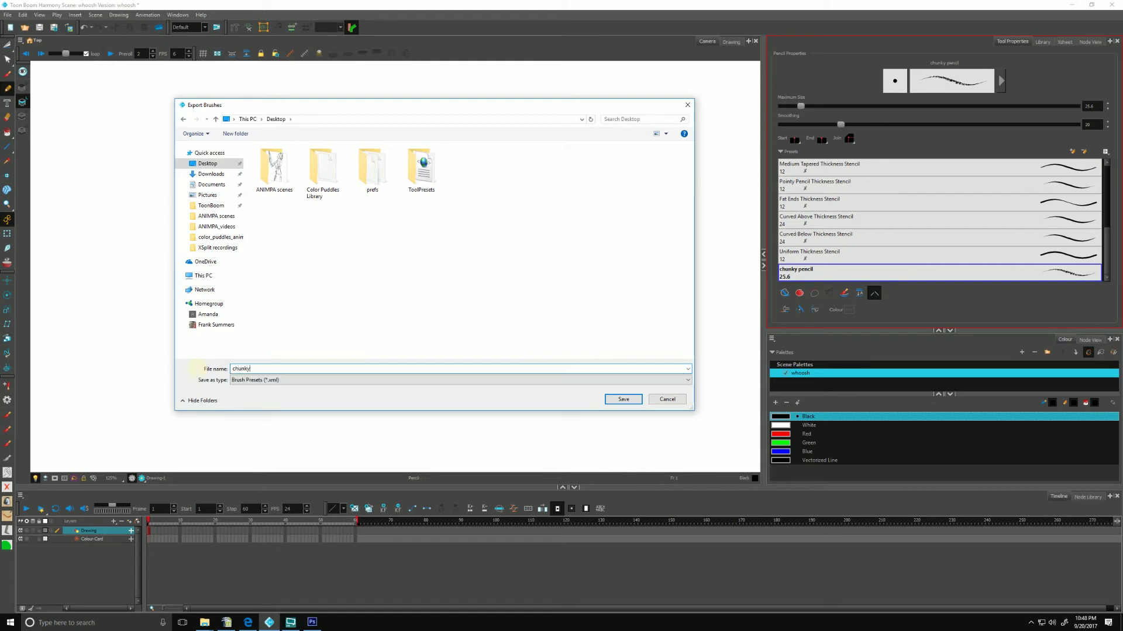
type("hunky_pencil_preset")
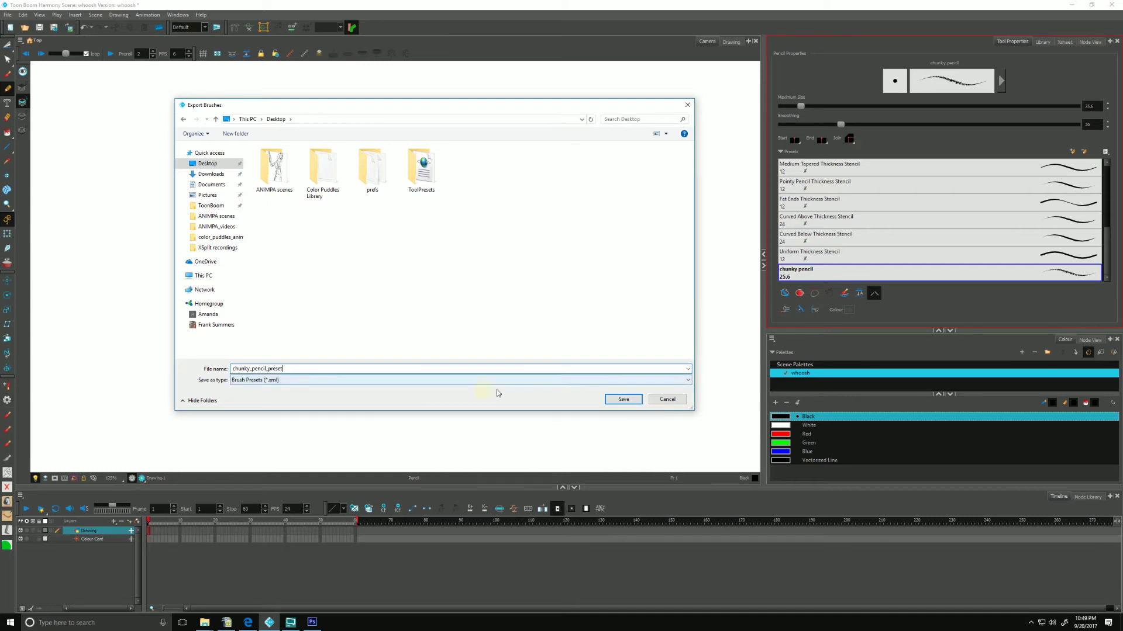
left_click(615, 398)
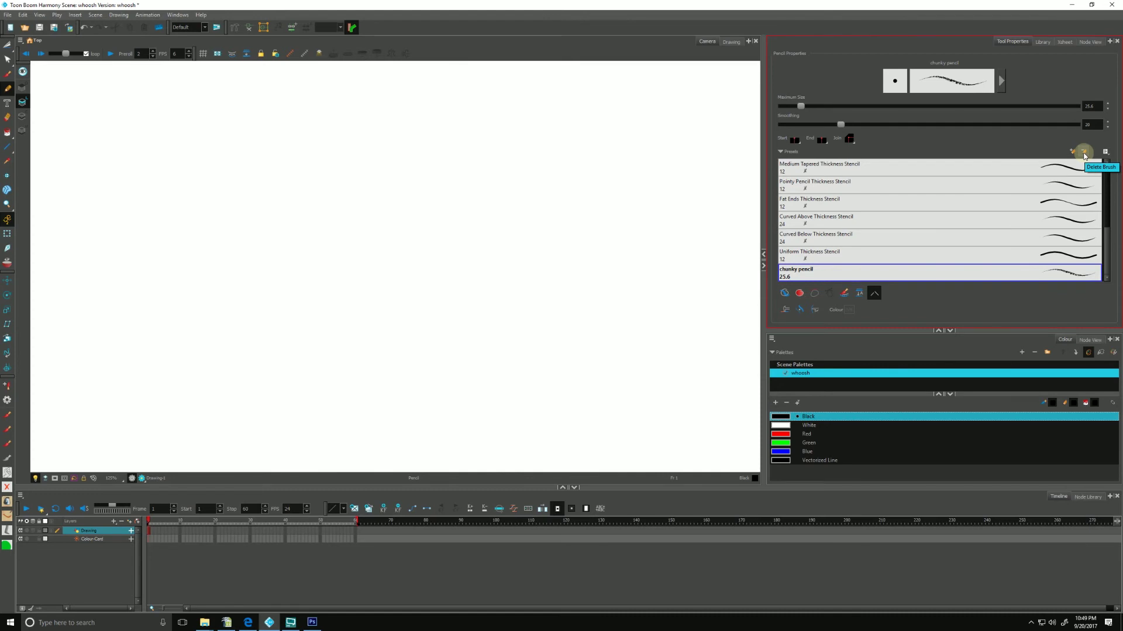
- Delete the selected chunky pencil preset from the Pencil presets
left_click(1083, 154)
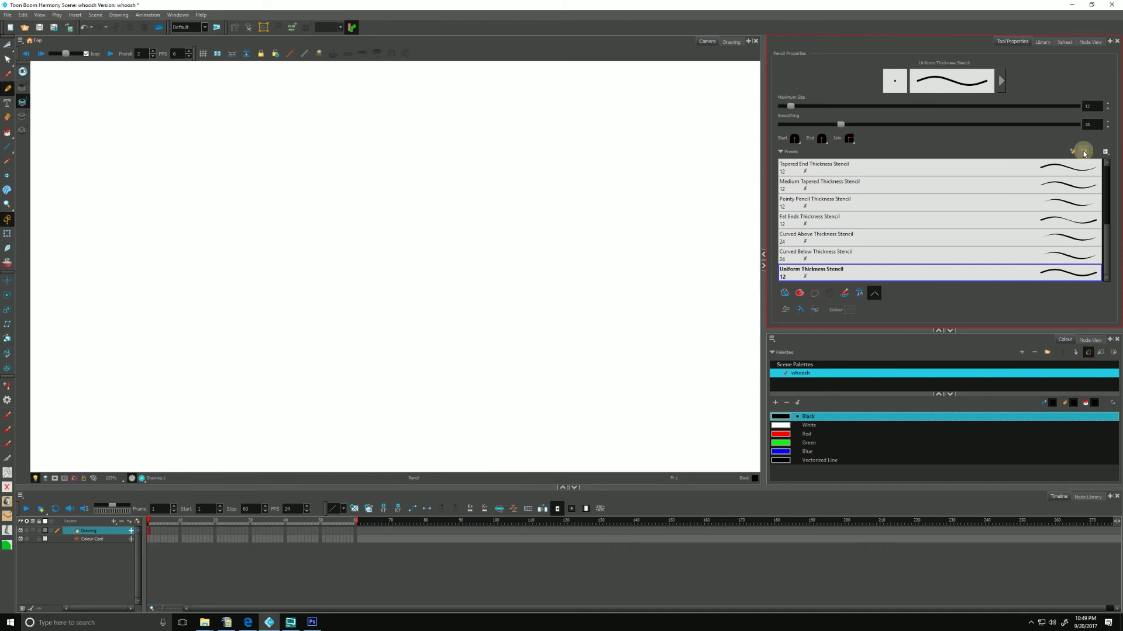
- Import the chunky_pencil_preset file from the Desktop via Import Brushes and confirm the added brush
left_click(1104, 152)
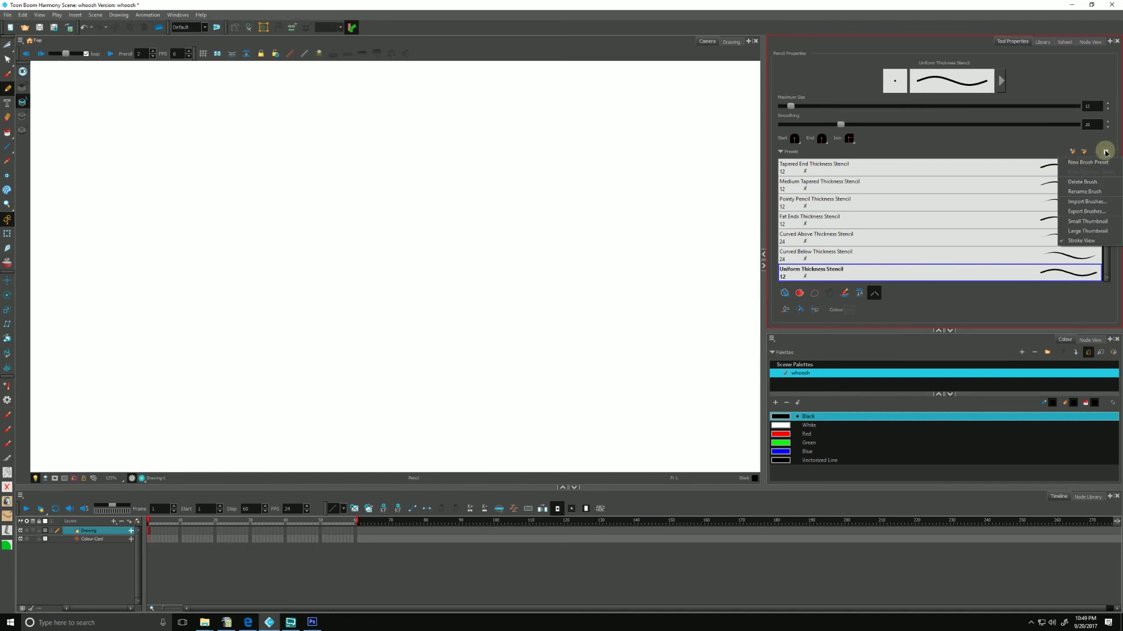
left_click(1074, 202)
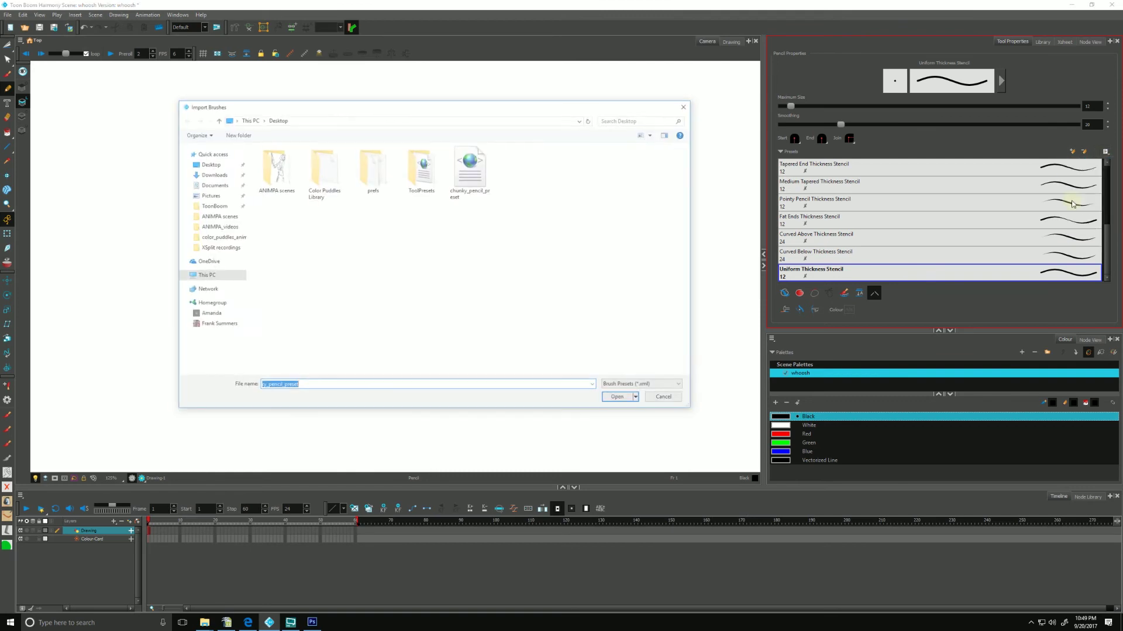
double_click(469, 177)
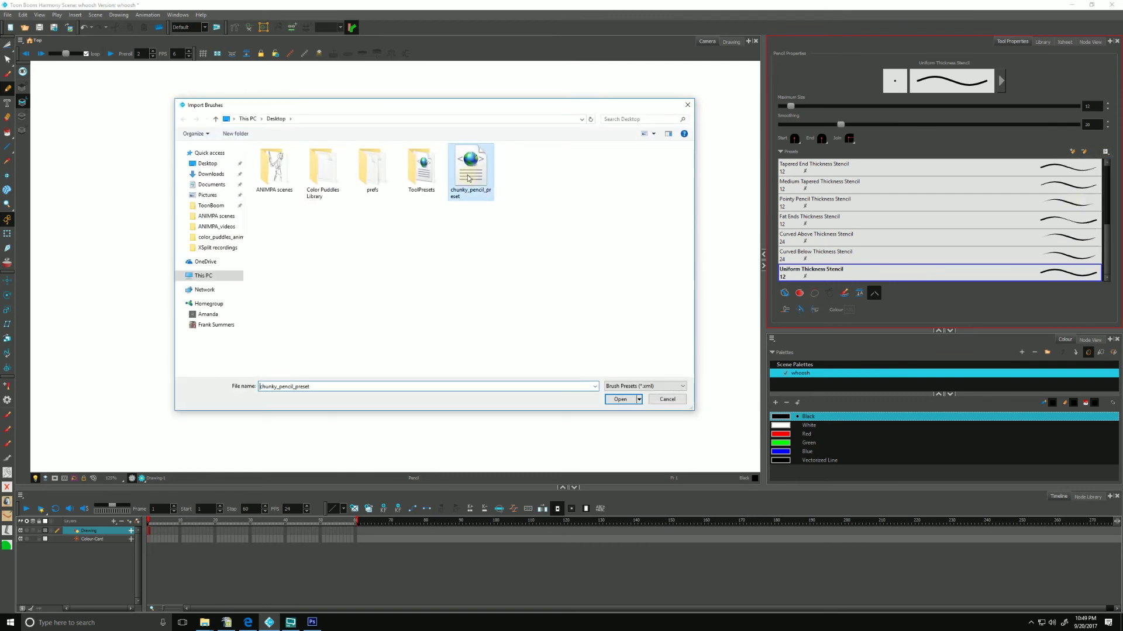
left_click_drag(511, 214, 384, 134)
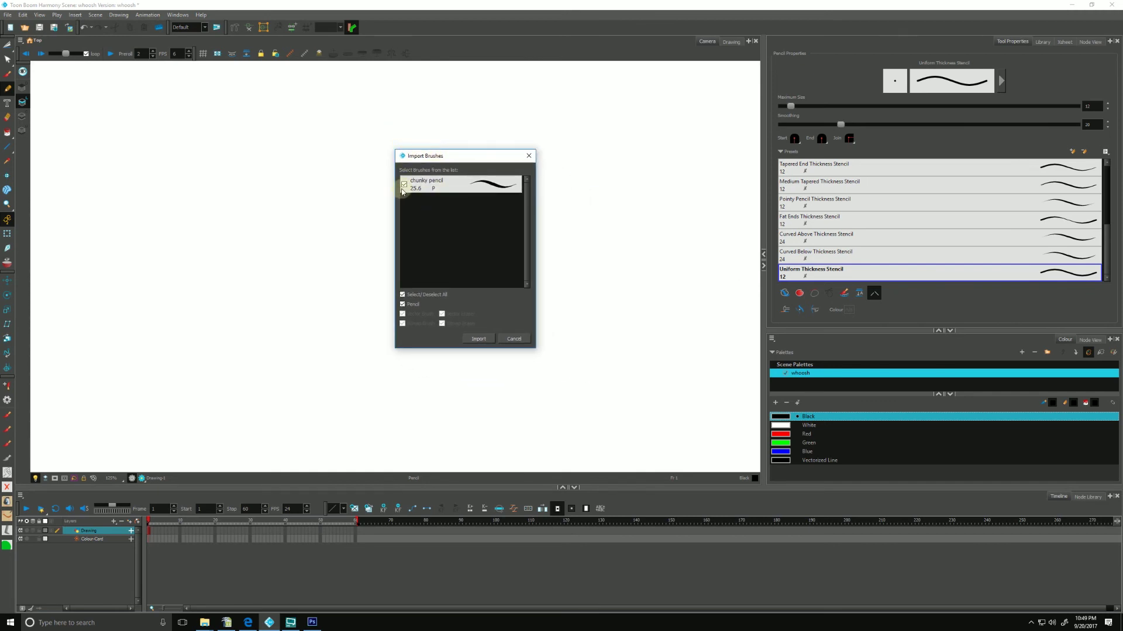
left_click(476, 339)
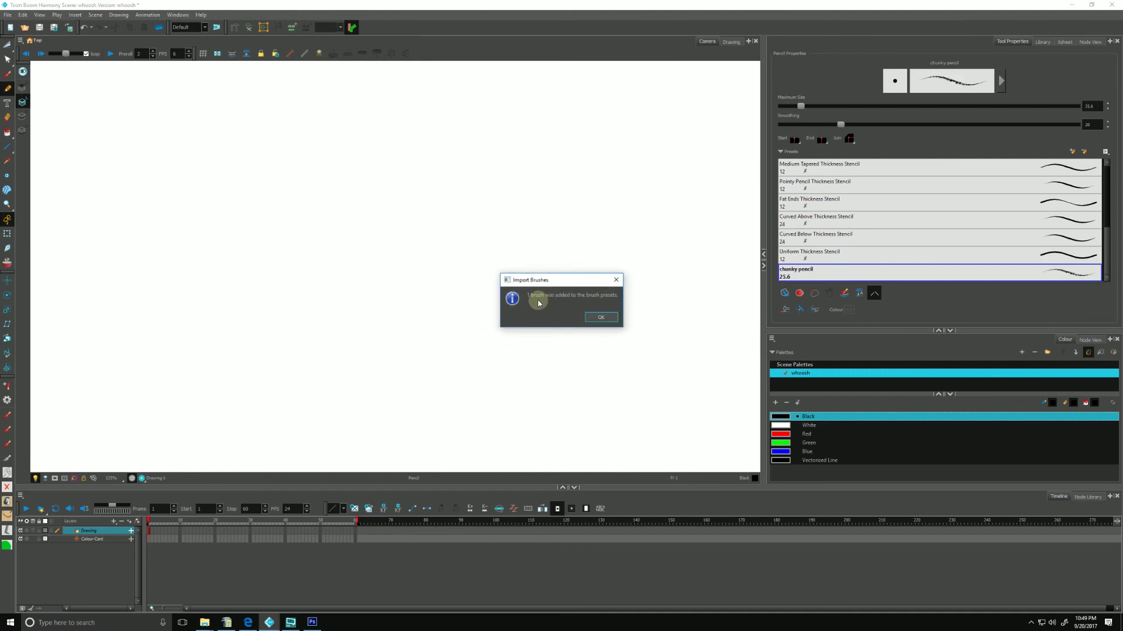
left_click(602, 317)
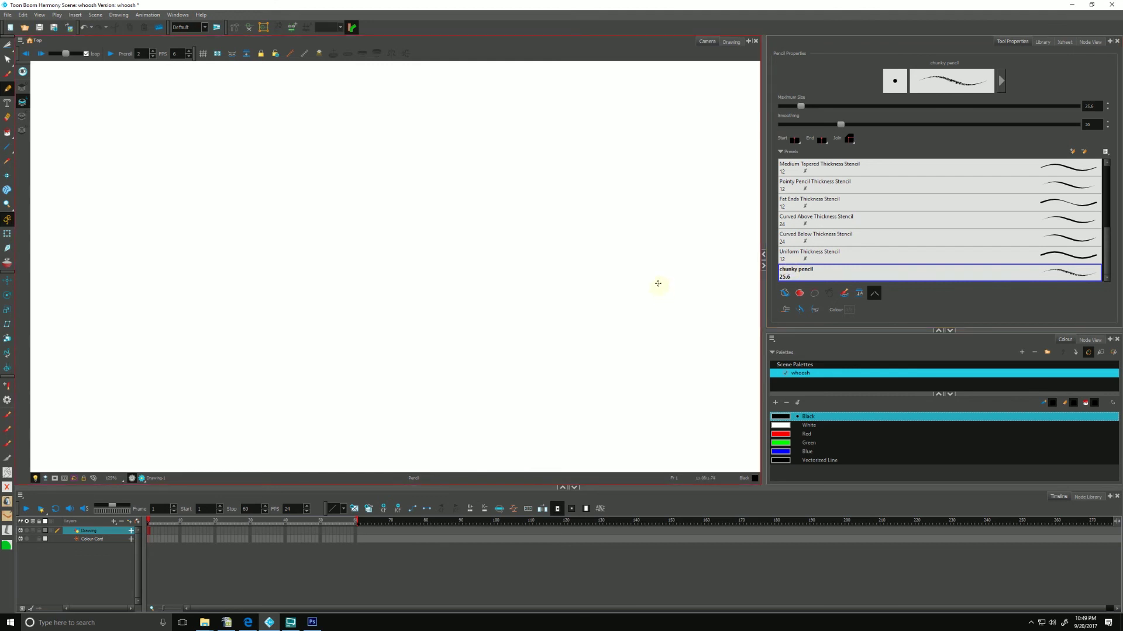
- Draw a long wavy test stroke across the upper canvas with the re-imported chunky pencil
mouse_move(659, 283)
left_mouse_down()
mouse_move(556, 167)
mouse_move(370, 234)
mouse_move(273, 102)
left_mouse_up()
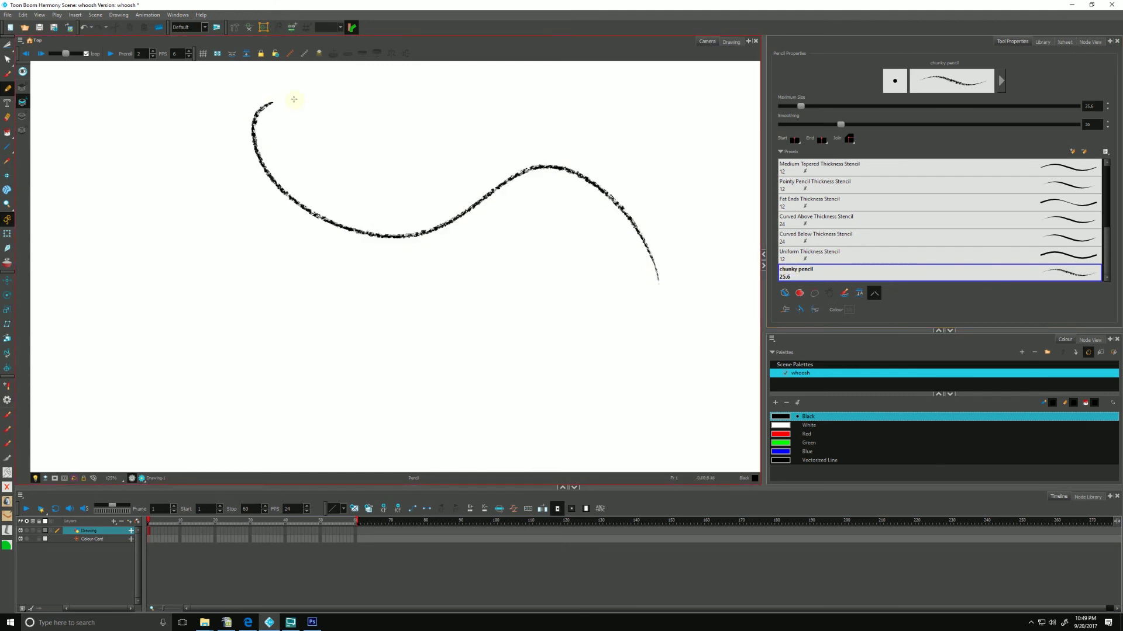